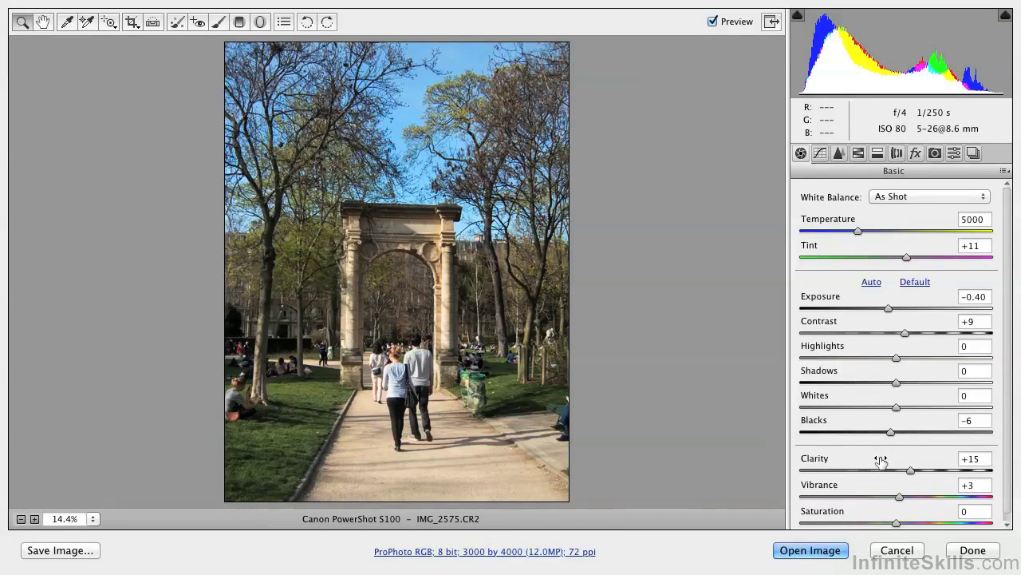
Open the raw photo IMG_2575.CR2 from the raw converter in Photoshop.
left_click(813, 550)
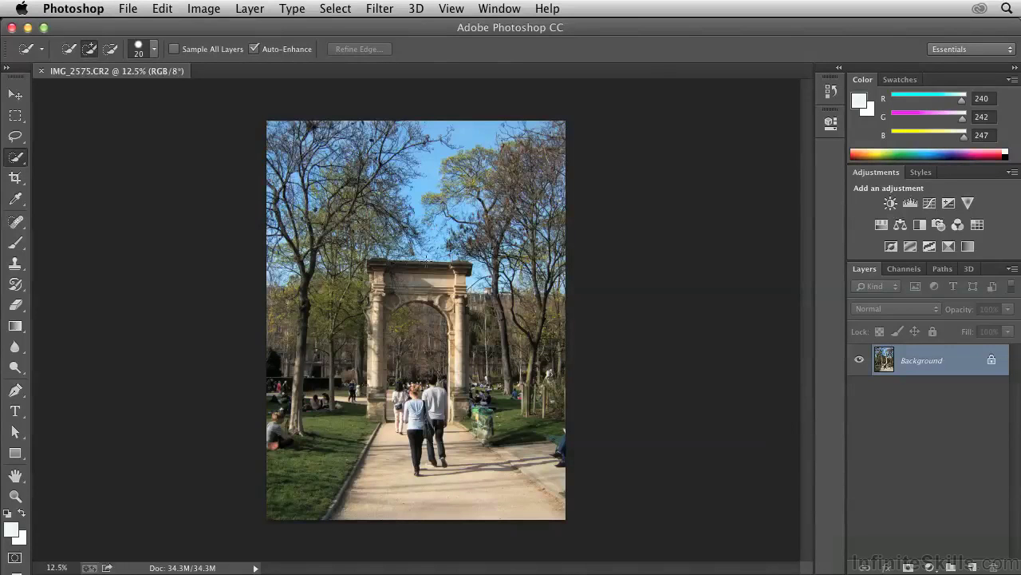
key("z")
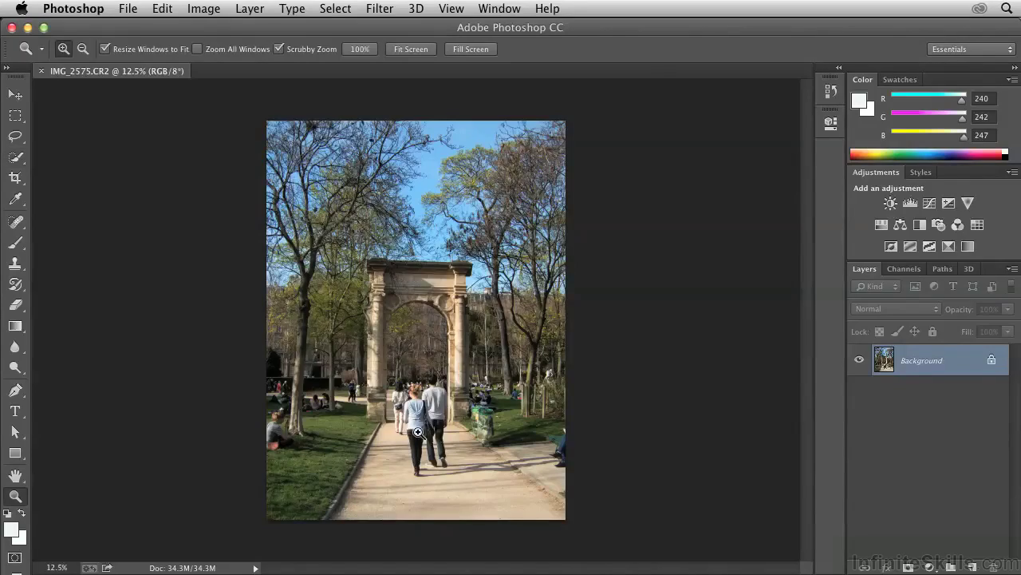
left_click_drag(417, 433, 441, 312)
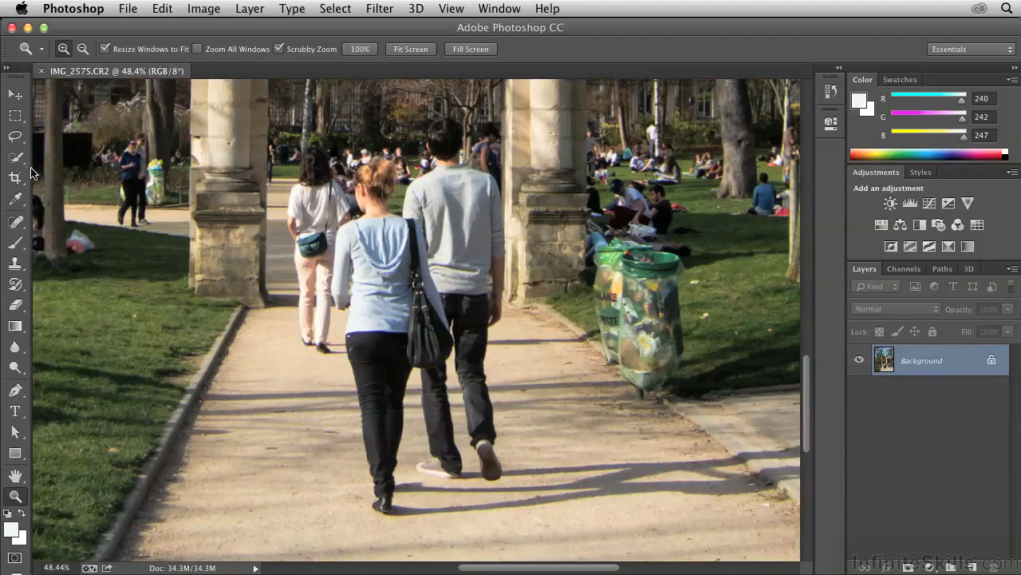
Select the woman in the light blue top using the Quick Selection tool with a brush size of 60.
left_click_drag(17, 162, 70, 162)
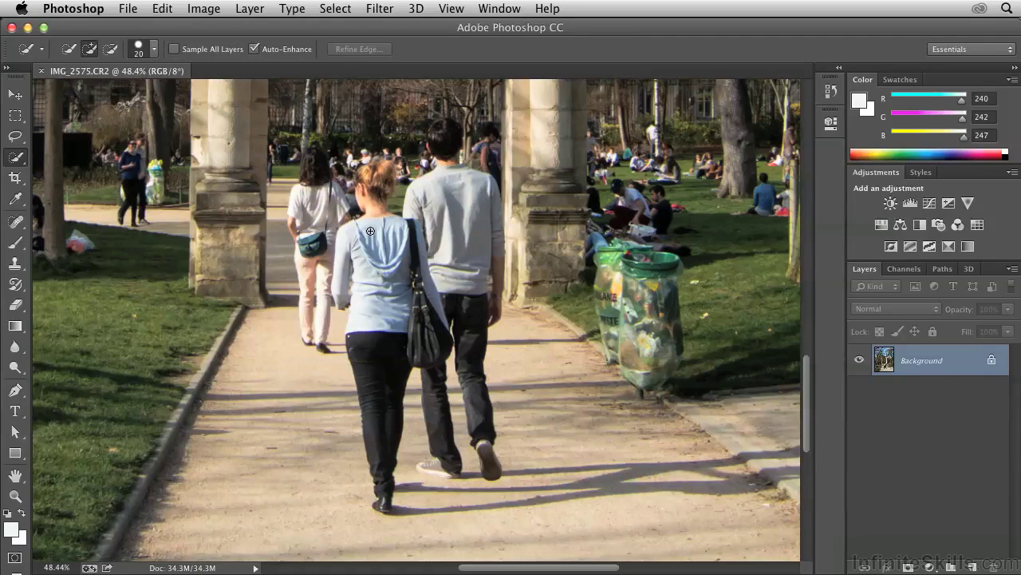
key("bracketright")
key("bracketright")
key("bracketright")
key("bracketright")
left_click_drag(381, 234, 383, 336)
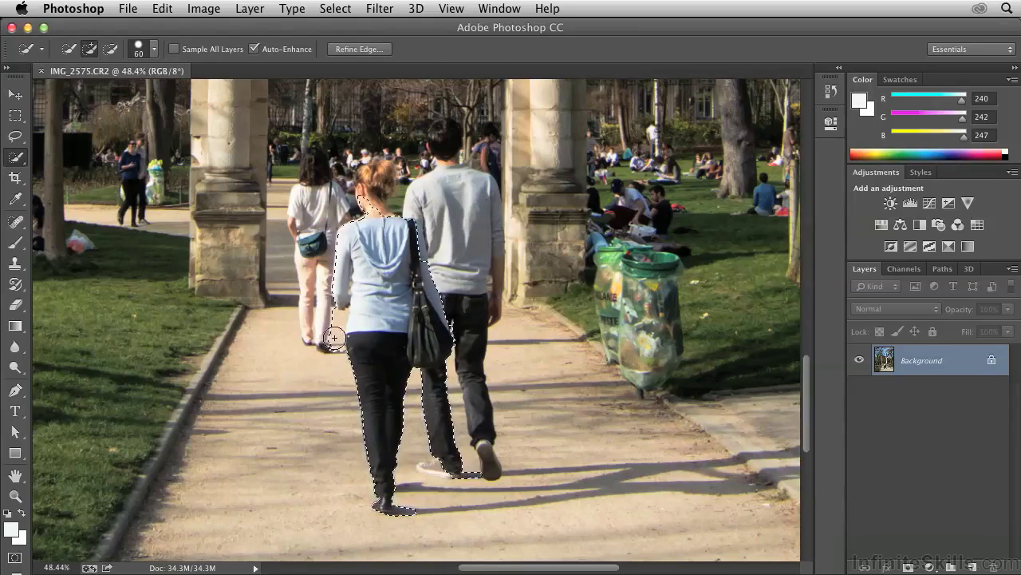
Subtract the patch of path between the woman's left hand and hip from the selection at brush size 25.
key("z")
left_click_drag(347, 334, 413, 333)
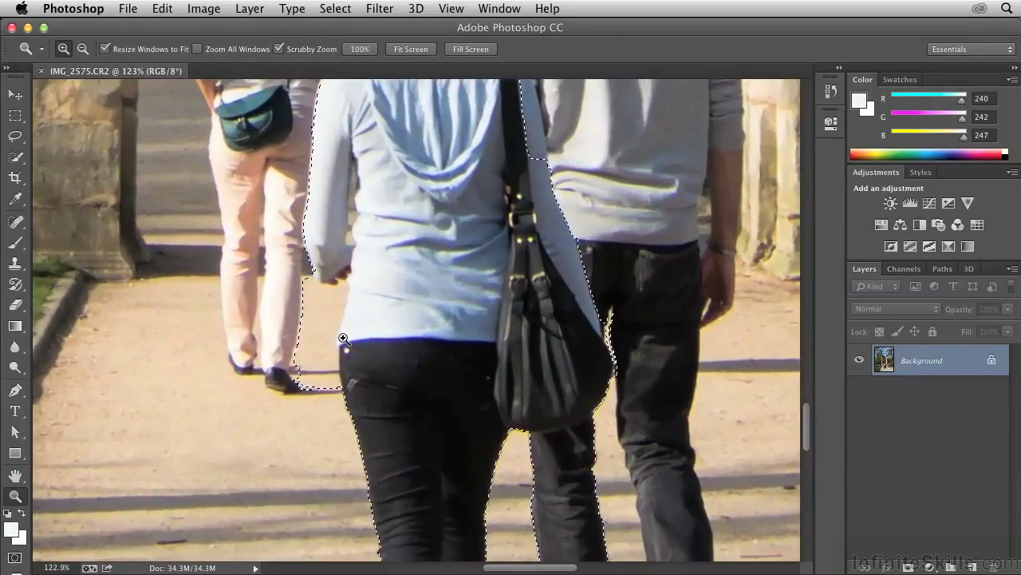
key("w")
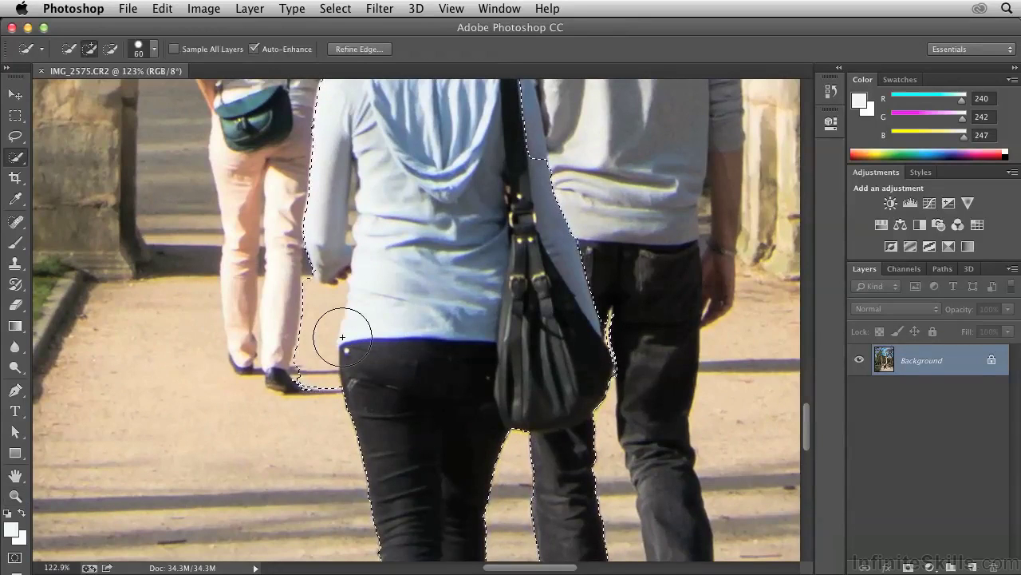
key("bracketleft")
key("bracketleft")
key("bracketleft")
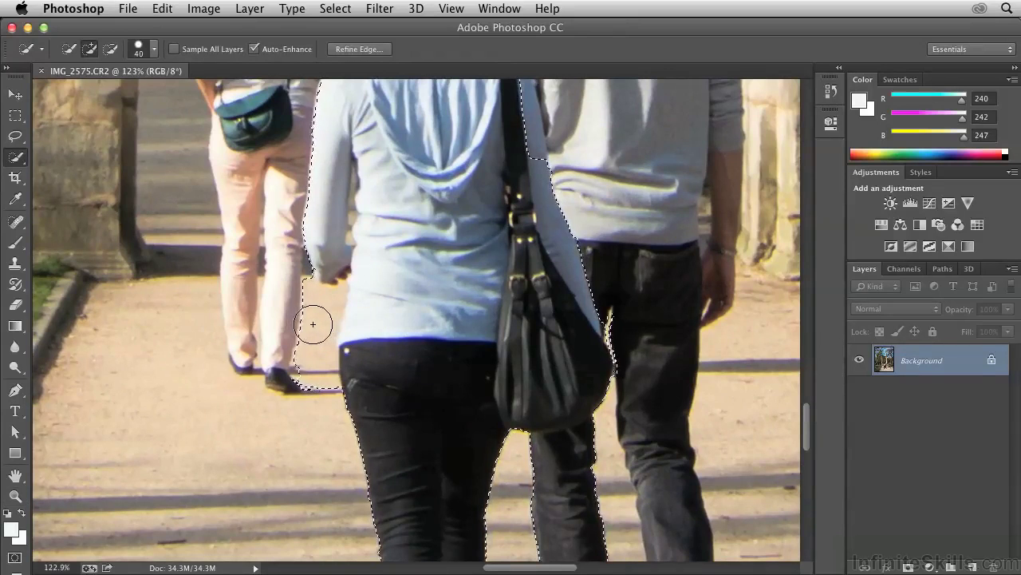
key("bracketleft")
key("bracketleft")
key("bracketleft")
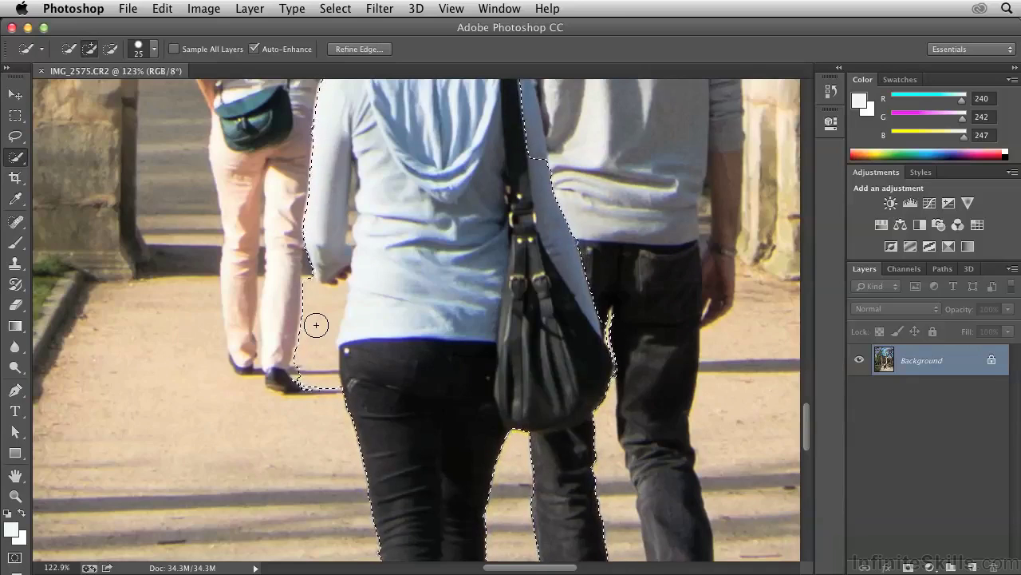
key("alt")
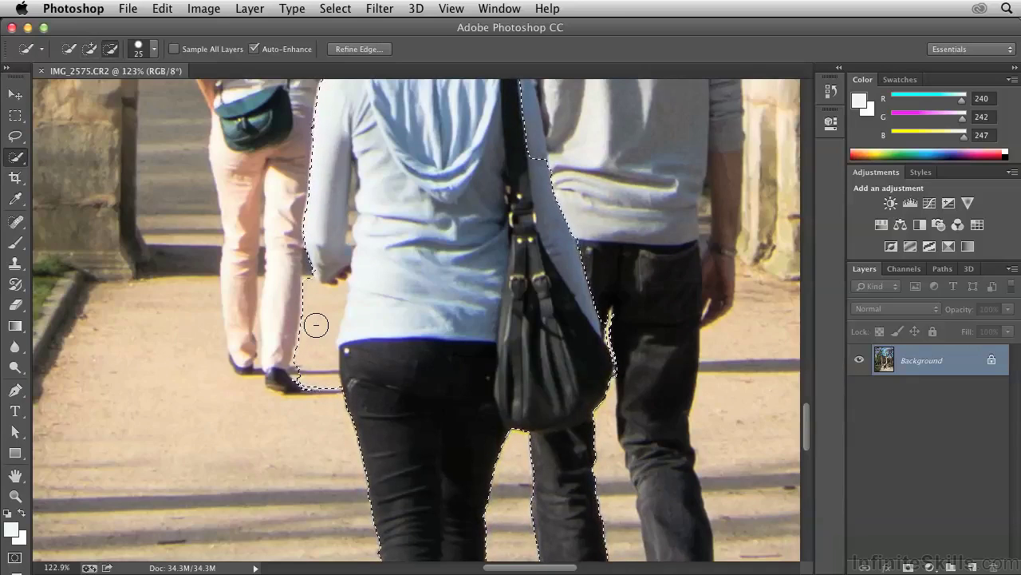
key("alt")
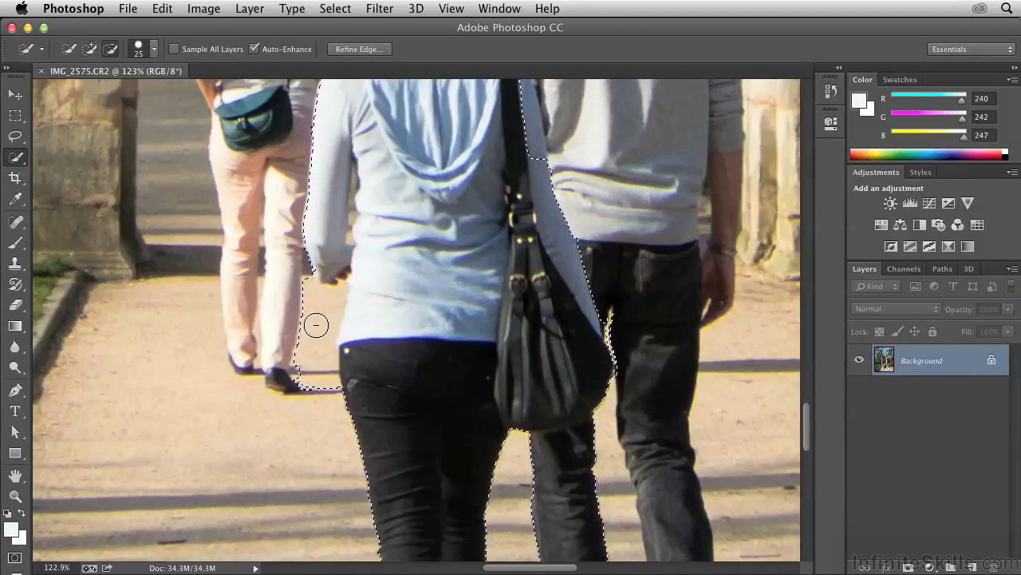
left_click_drag(328, 401, 314, 346)
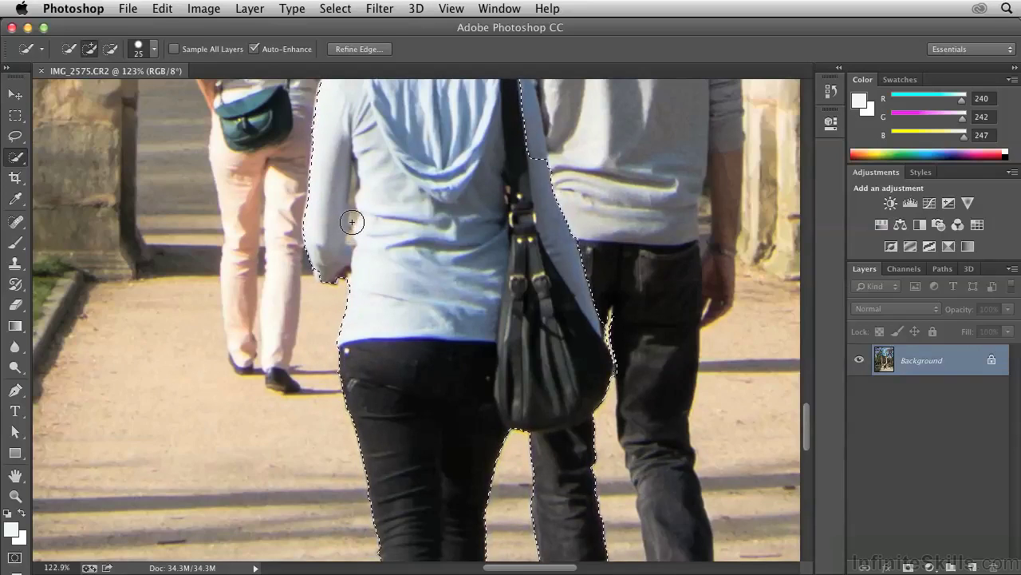
Subtract the narrow gap between the woman's left arm and torso from the selection at brush size 6.
key("bracketleft")
key("bracketleft")
key("bracketleft")
key("bracketleft")
key("bracketleft")
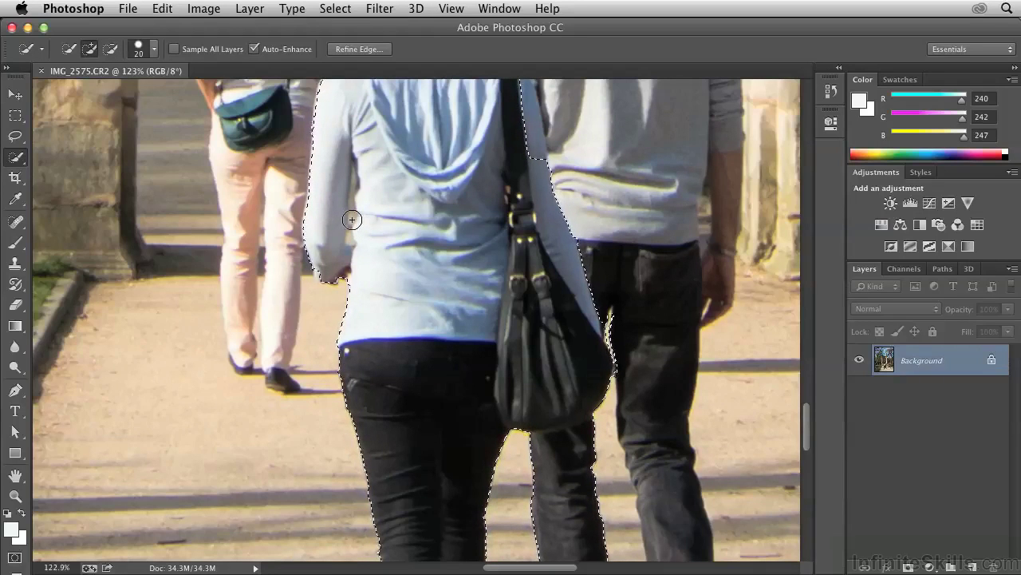
key("bracketleft")
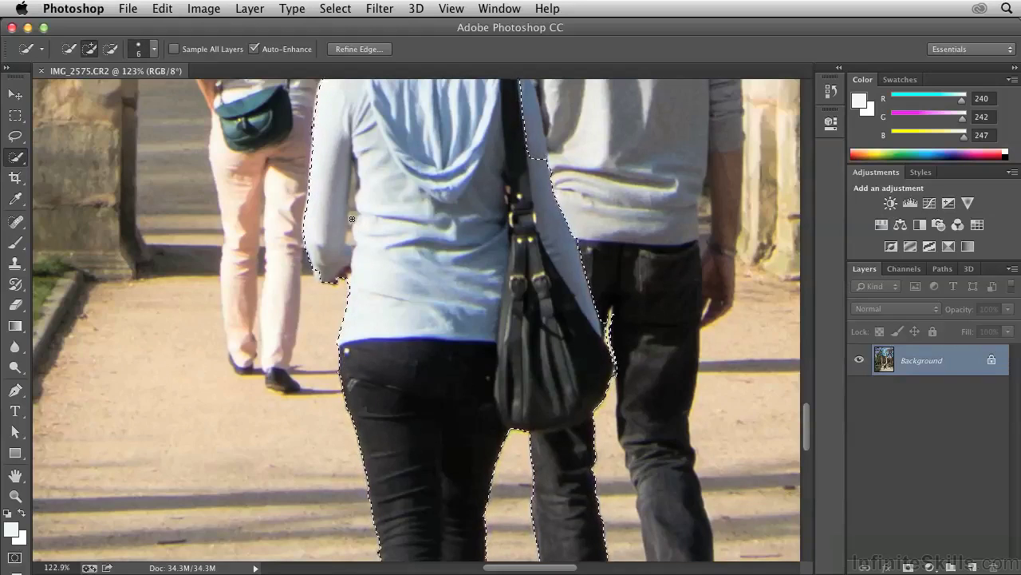
key("alt")
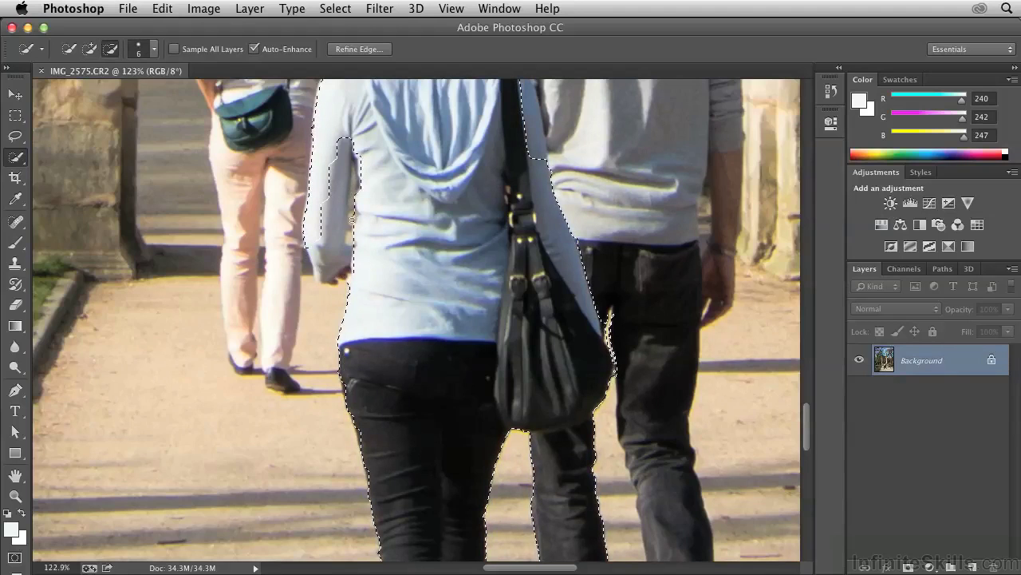
left_click_drag(349, 219, 338, 234)
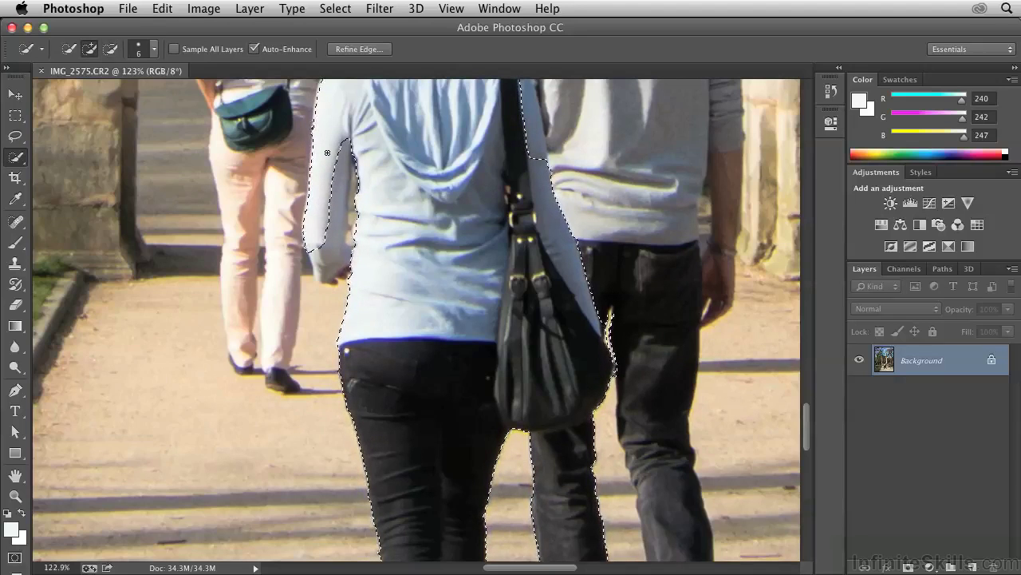
Add the woman's left sleeve and hand back to the selection at brush size 15.
key("bracketright")
key("bracketright")
key("bracketright")
key("bracketright")
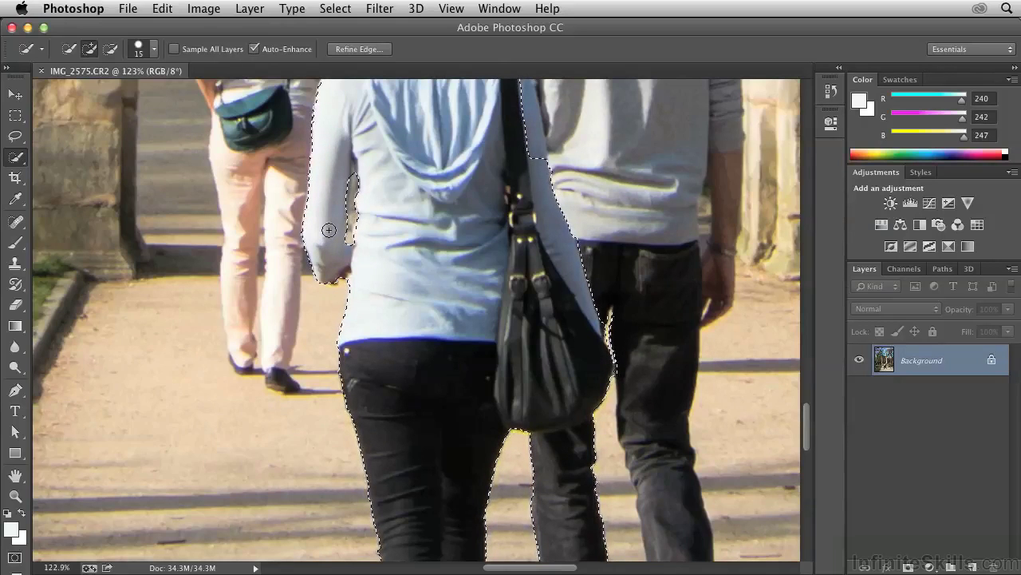
Extend the subtracted gap between the woman's arm and torso upward at brush size 3, keeping the sleeve edge selected.
key("z")
left_click_drag(351, 168, 417, 200)
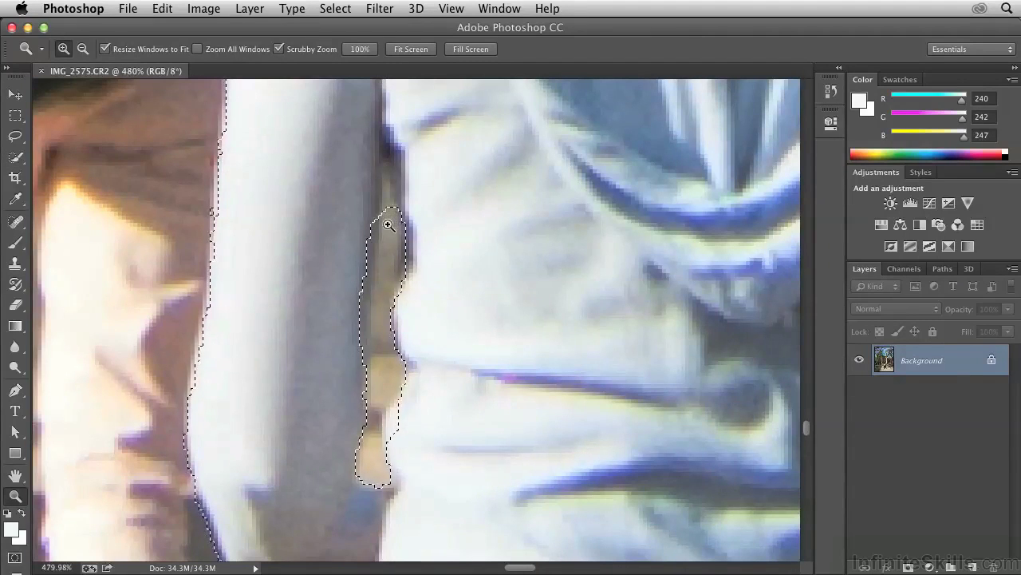
key("w")
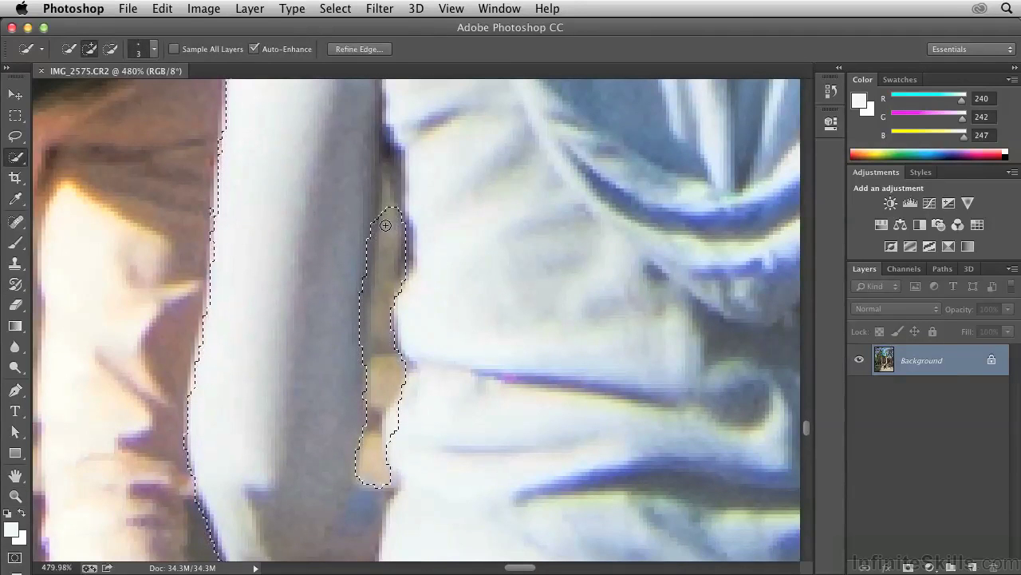
key("alt")
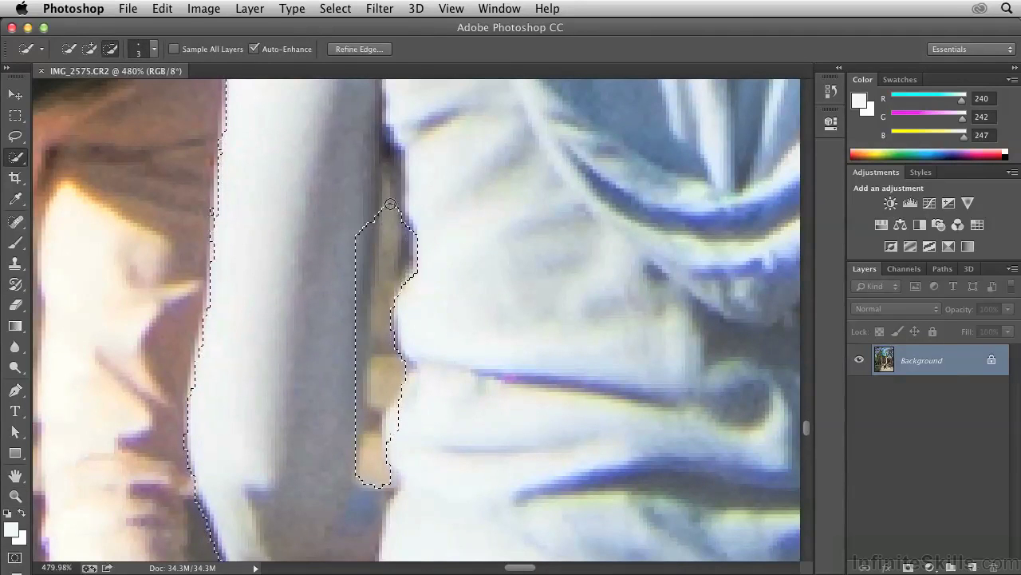
left_click_drag(390, 191, 389, 164)
left_click(357, 297)
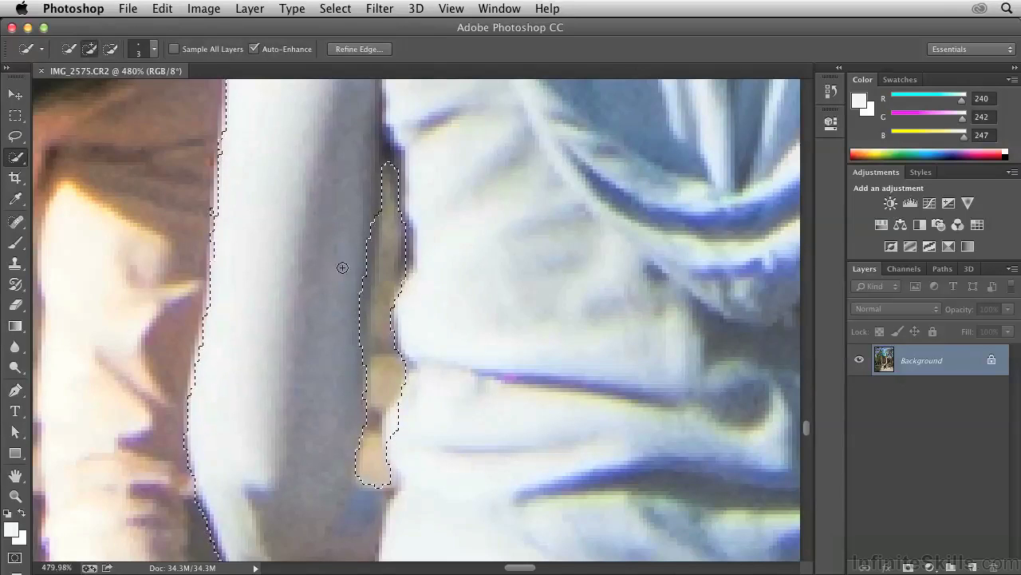
Add the woman's neck, face and hair to the selection at brush size 15.
key("z")
left_click_drag(344, 268, 260, 260)
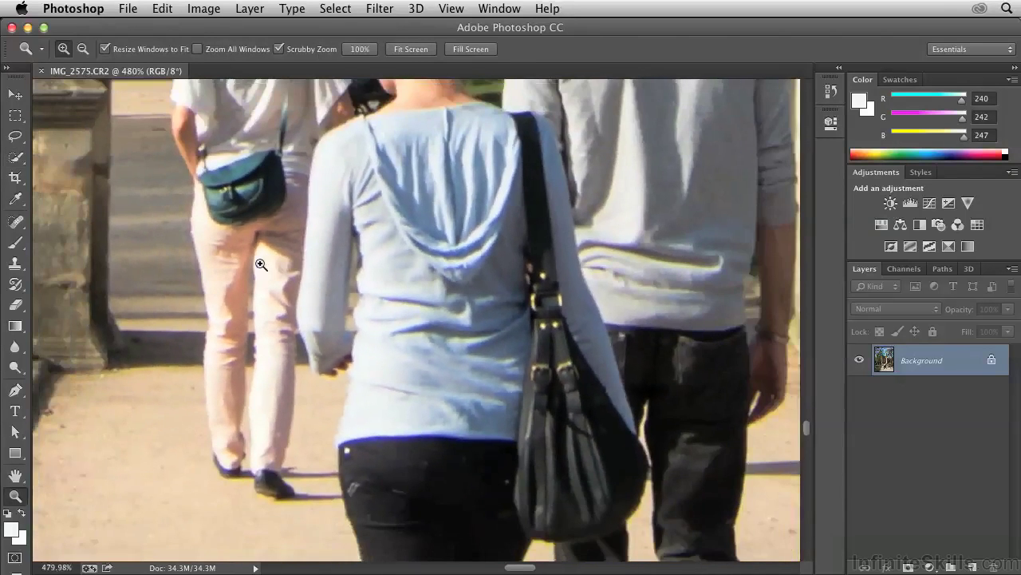
left_click_drag(385, 158, 386, 430)
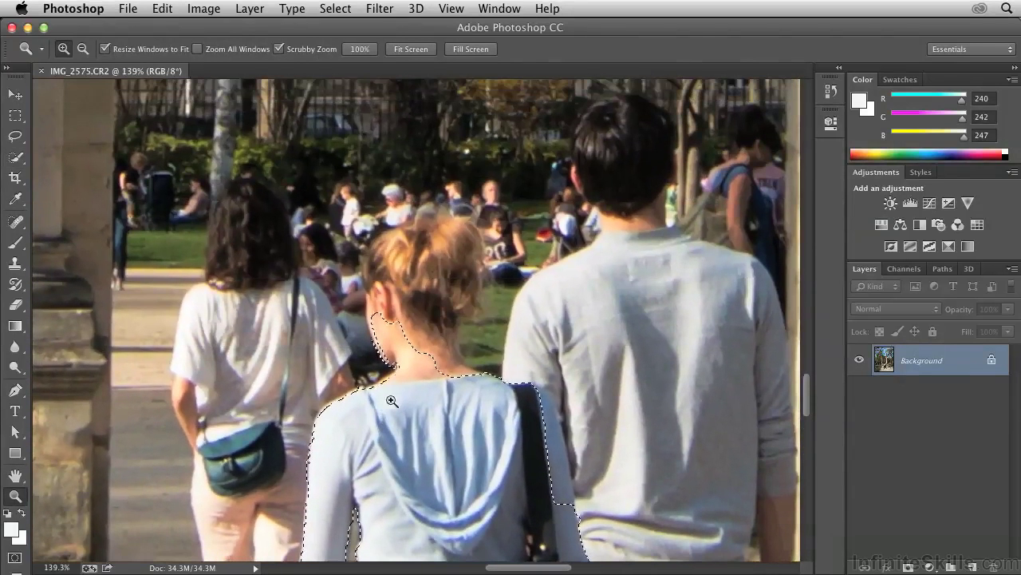
key("w")
key("bracketright")
key("bracketright")
key("bracketright")
key("bracketright")
key("bracketright")
key("bracketright")
key("bracketright")
key("bracketright")
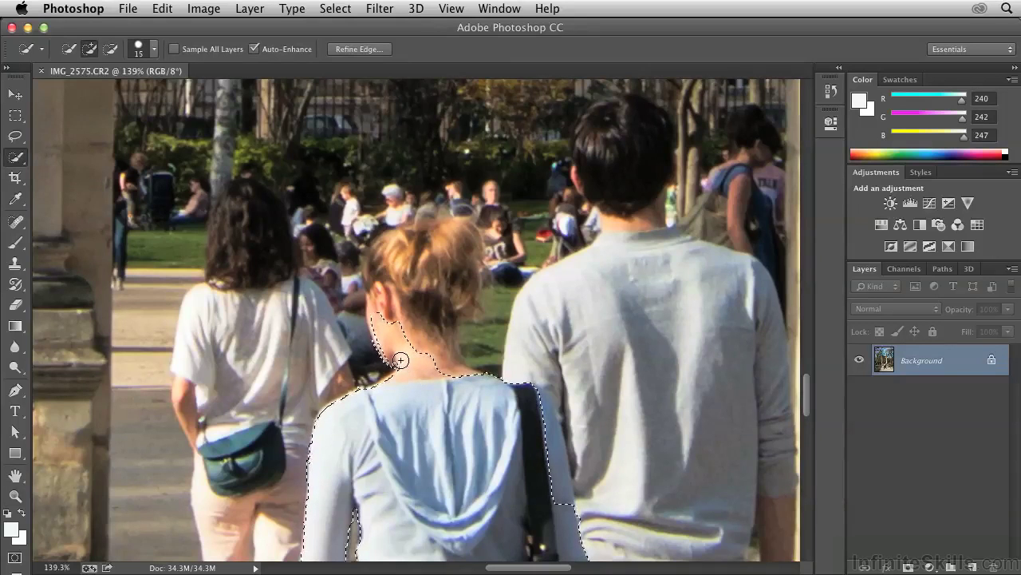
left_click_drag(388, 354, 383, 336)
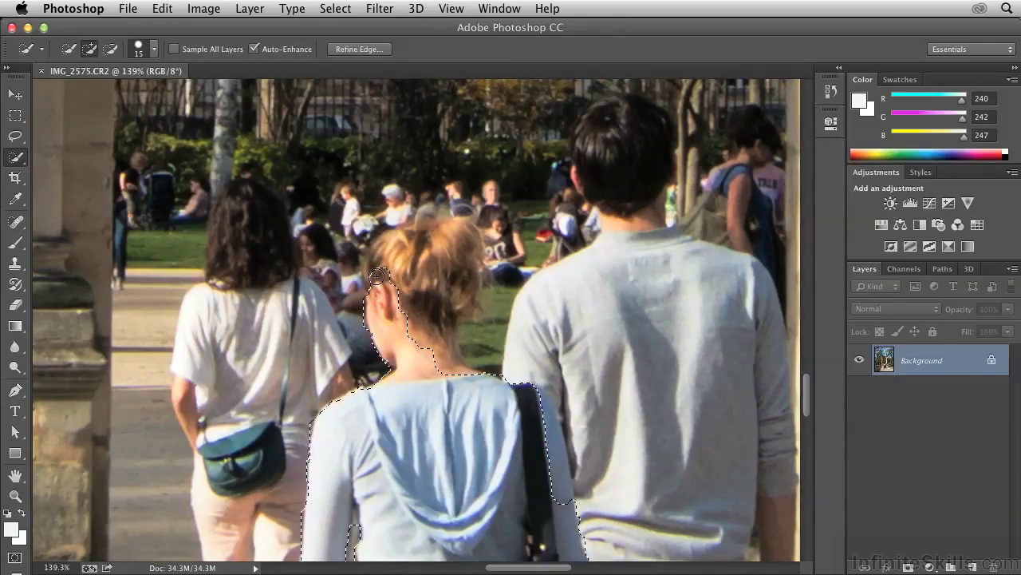
left_click_drag(378, 277, 409, 240)
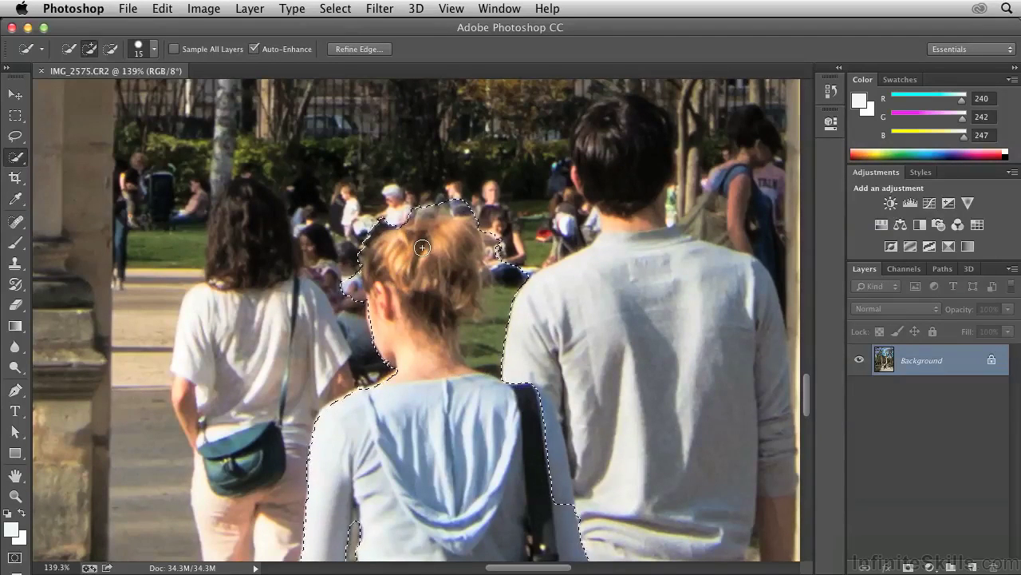
Subtract the background beside the woman's hair, including the grass next to the man's shoulder, at brush size 8.
key("alt")
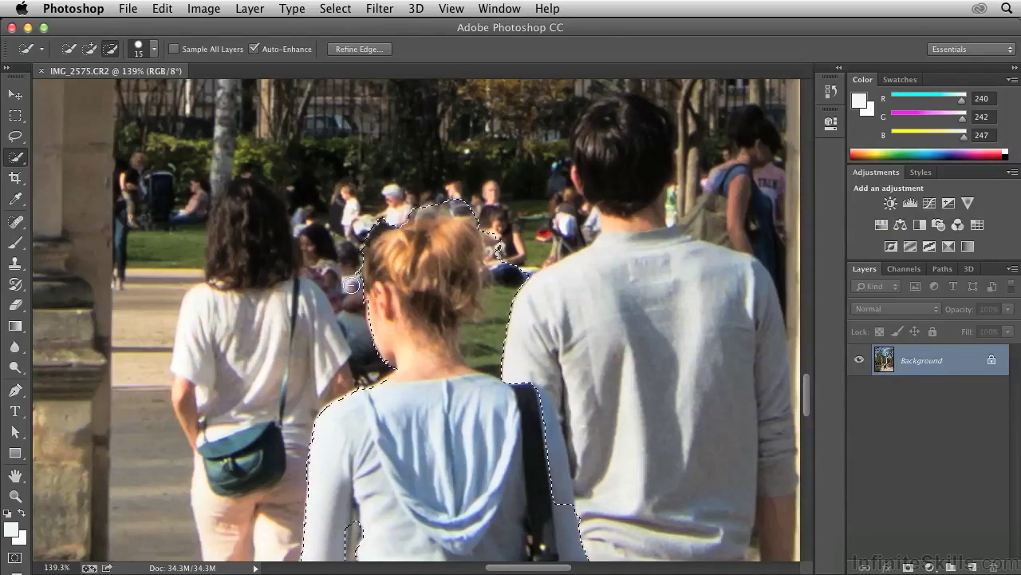
key("bracketleft")
key("bracketleft")
key("bracketleft")
key("alt")
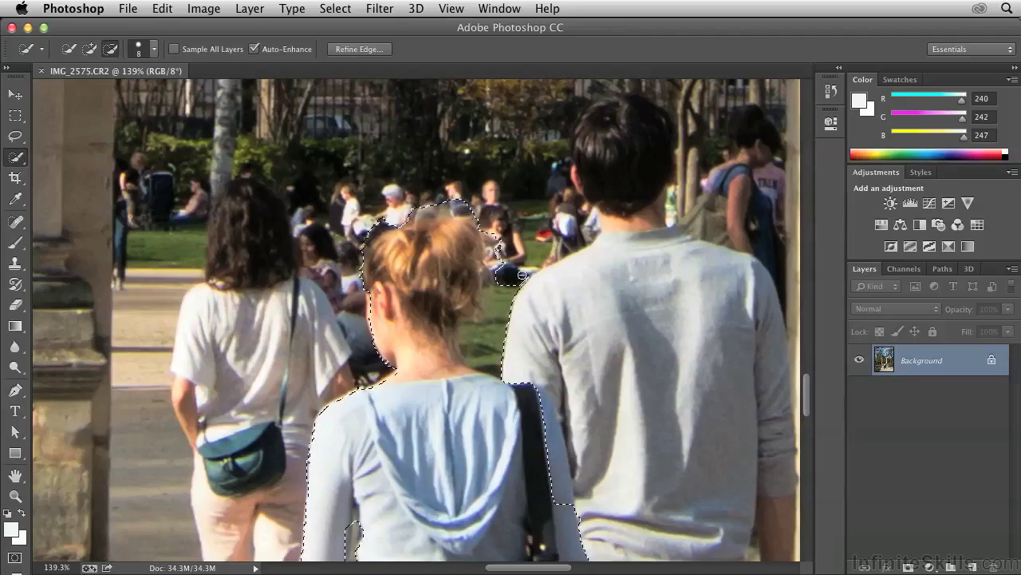
left_click_drag(504, 298, 459, 329)
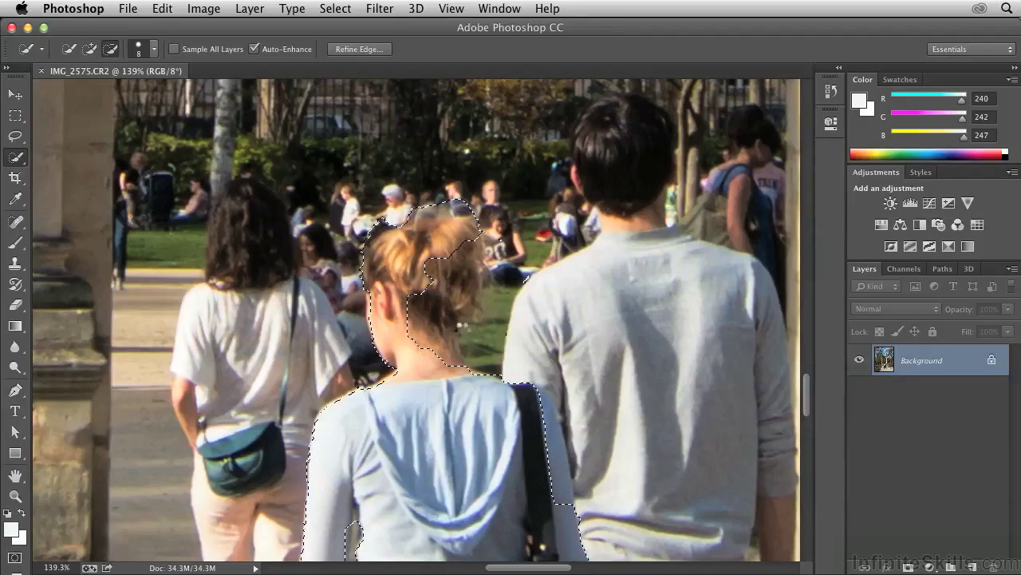
key("alt")
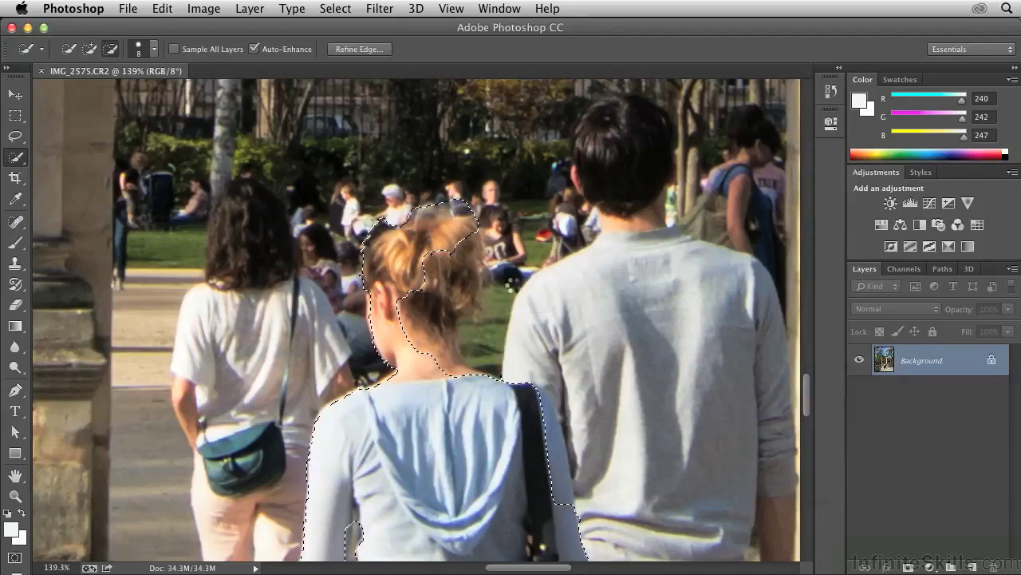
Add the woman's hair back to the selection and extend it over the man's left shoulder and head at brush size 25.
key("bracketright")
key("bracketright")
key("bracketright")
left_click_drag(464, 252, 443, 291)
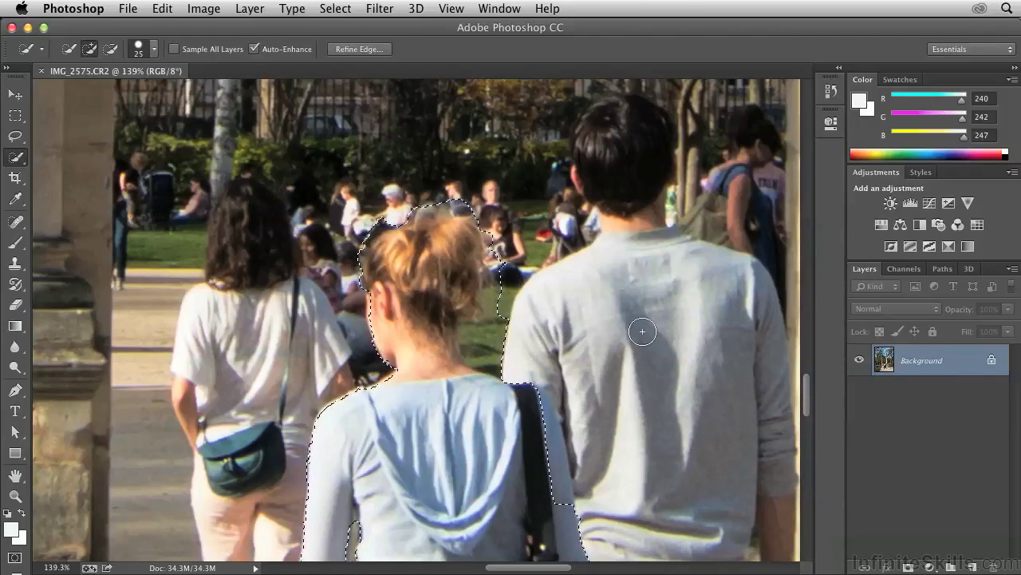
mouse_move(539, 439)
left_mouse_down()
mouse_move(570, 413)
mouse_move(590, 383)
mouse_move(550, 328)
mouse_move(531, 353)
mouse_move(538, 307)
left_mouse_up()
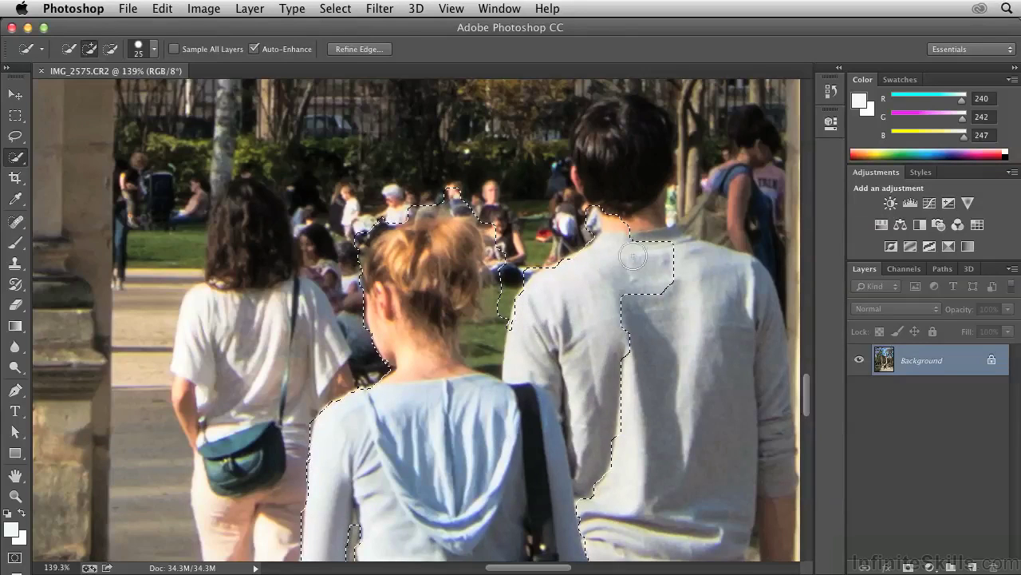
mouse_move(629, 244)
left_mouse_down()
mouse_move(632, 179)
mouse_move(615, 141)
mouse_move(619, 110)
left_mouse_up()
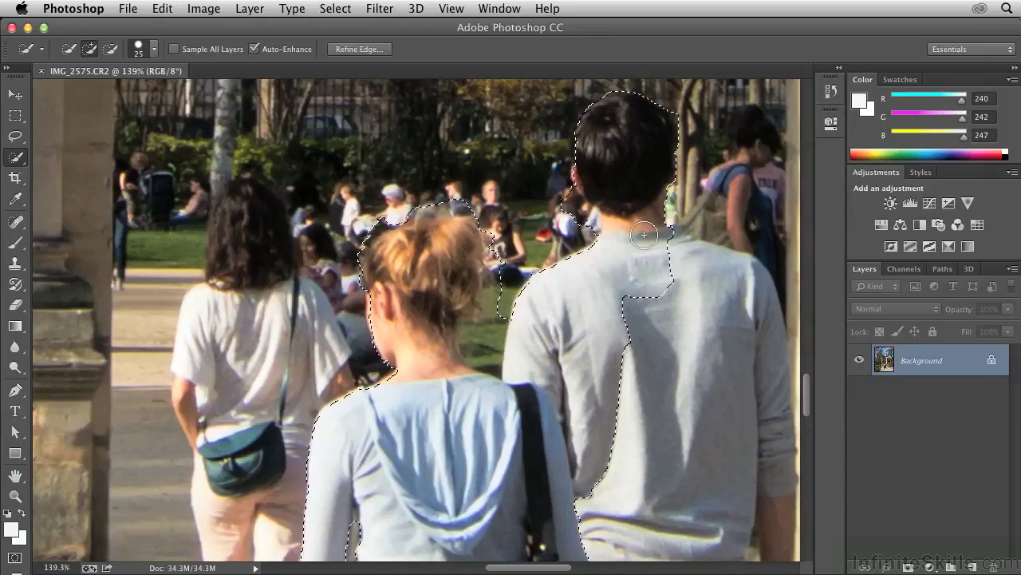
Subtract the grass between the woman's neck and hair and the man's left shoulder at brush size 10 or slightly smaller.
key("alt")
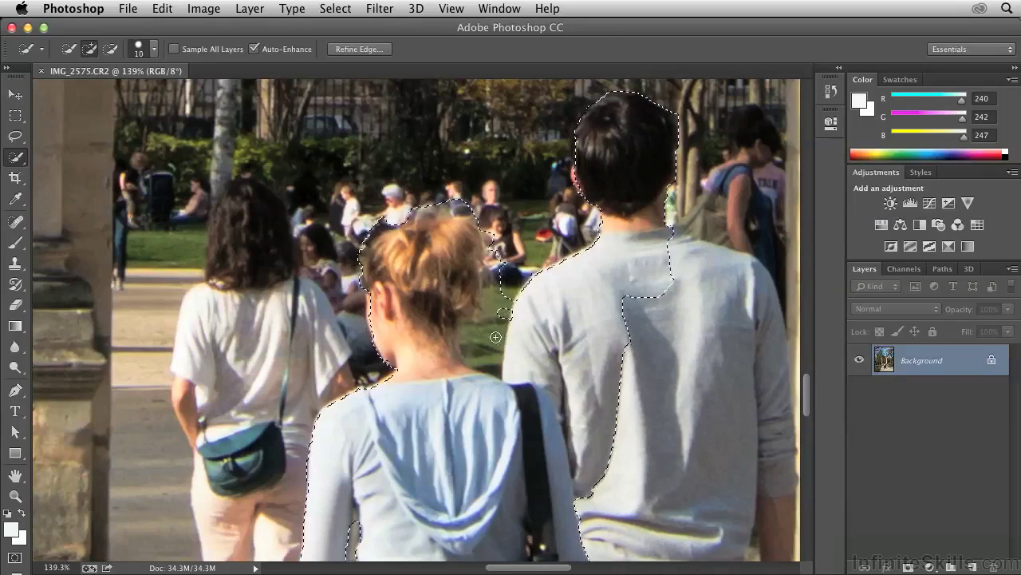
key("alt")
mouse_move(435, 348)
left_mouse_down()
mouse_move(479, 371)
mouse_move(483, 335)
mouse_move(506, 310)
left_mouse_up()
key("alt")
mouse_move(415, 349)
left_mouse_down()
mouse_move(479, 372)
mouse_move(451, 331)
mouse_move(468, 319)
left_mouse_up()
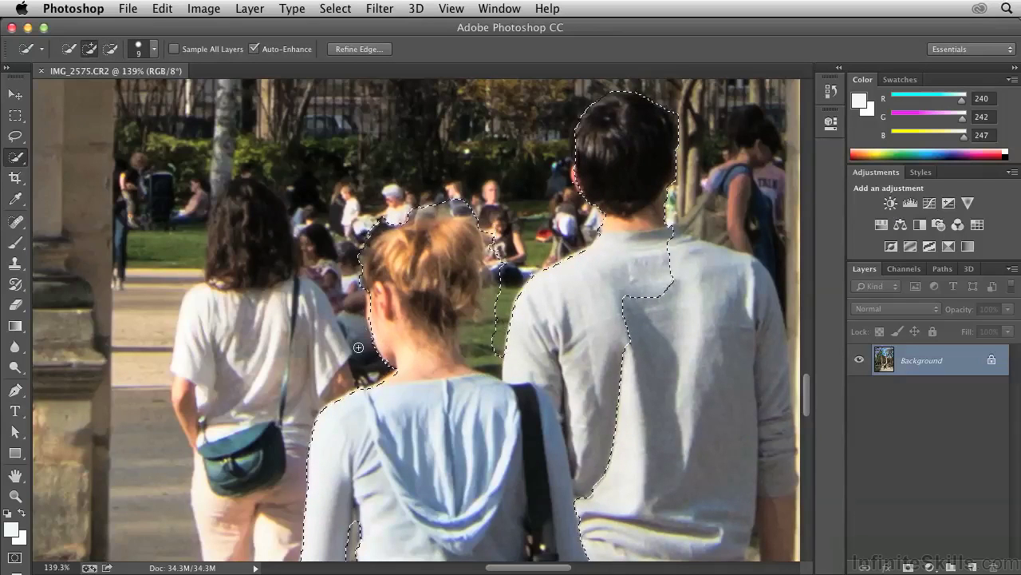
Add the rest of the man's shirt and his right arm to the selection at brush size 40.
left_click_drag(549, 342, 316, 324)
key("bracketright")
key("bracketright")
key("bracketright")
key("bracketright")
key("bracketright")
key("bracketright")
key("bracketright")
mouse_move(407, 237)
left_mouse_down()
mouse_move(445, 244)
mouse_move(502, 284)
left_mouse_up()
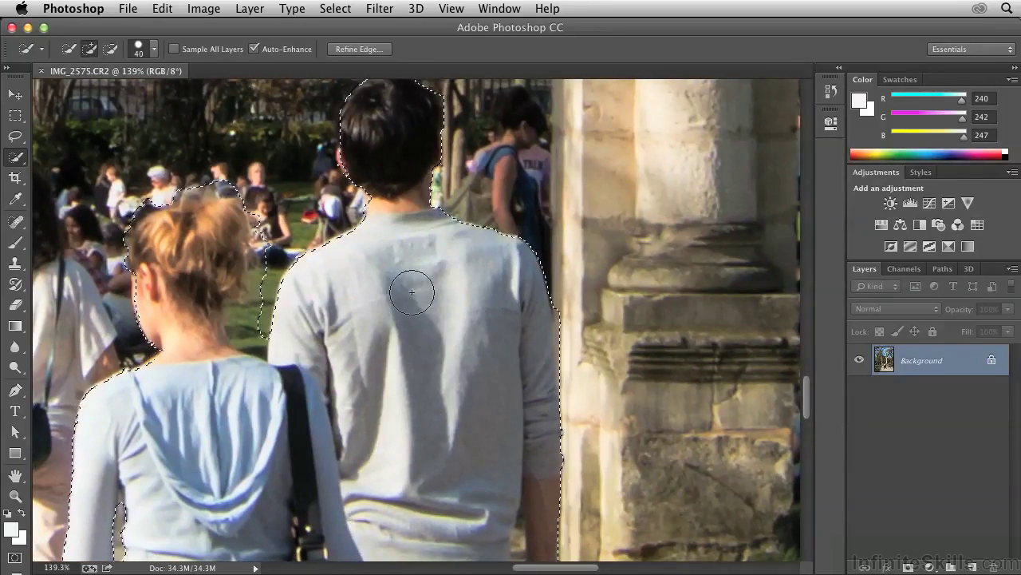
Subtract the stone background along the outer edge of the man's right sleeve at brush size 20.
key("bracketleft")
key("bracketleft")
key("bracketleft")
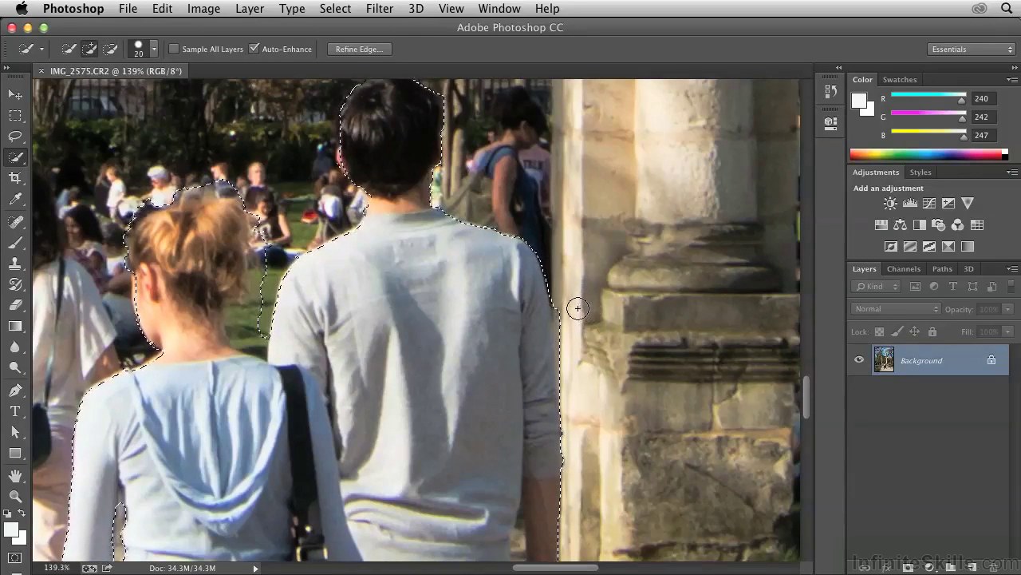
key("alt")
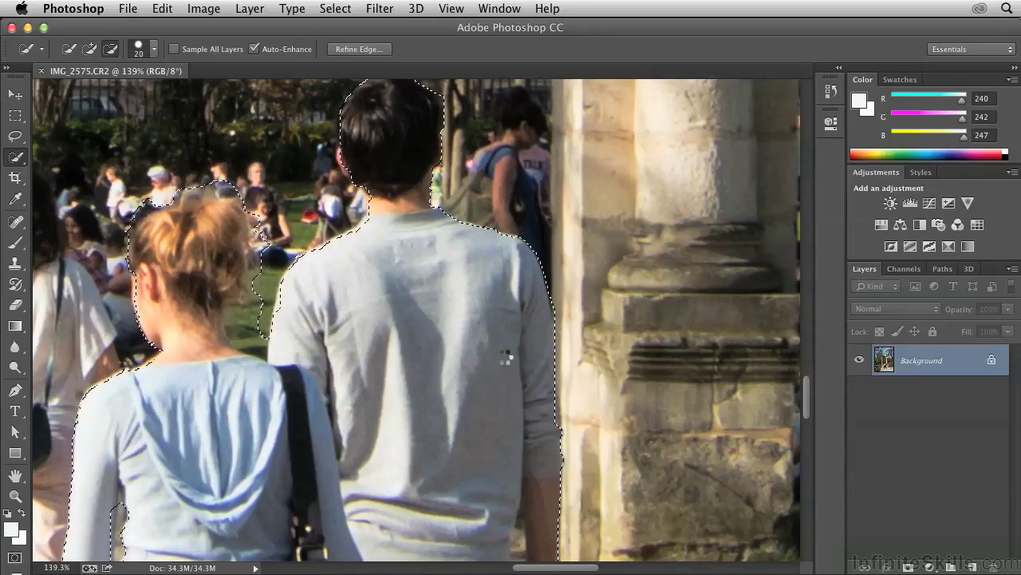
Subtract the small background gap between the man's right forearm and his waist at brush size 7.
left_click_drag(467, 452, 467, 228)
key("bracketleft")
key("bracketleft")
key("bracketleft")
key("bracketleft")
key("bracketleft")
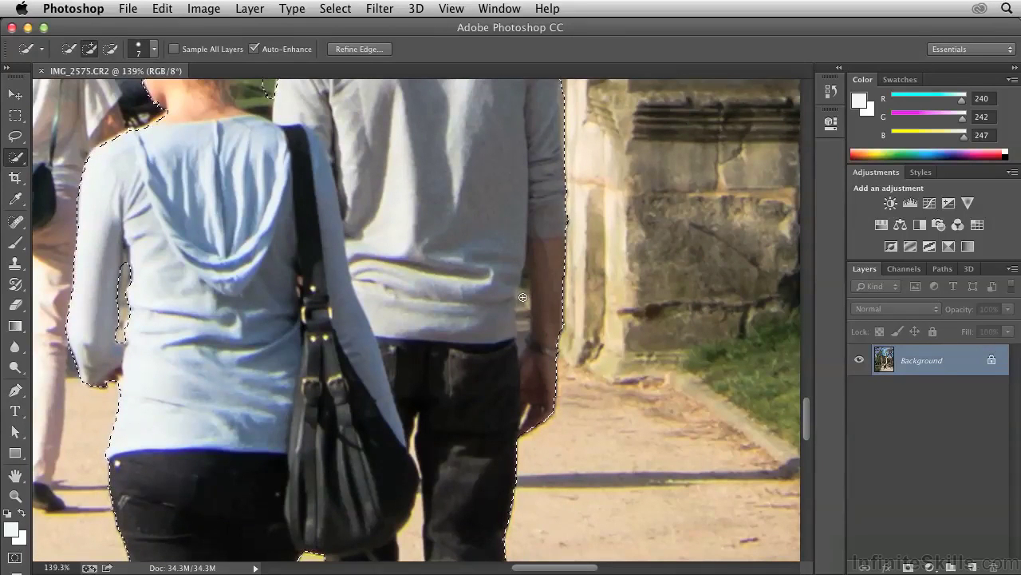
key("alt")
mouse_move(525, 317)
left_mouse_down()
mouse_move(522, 349)
mouse_move(515, 305)
mouse_move(525, 273)
mouse_move(474, 321)
left_mouse_up()
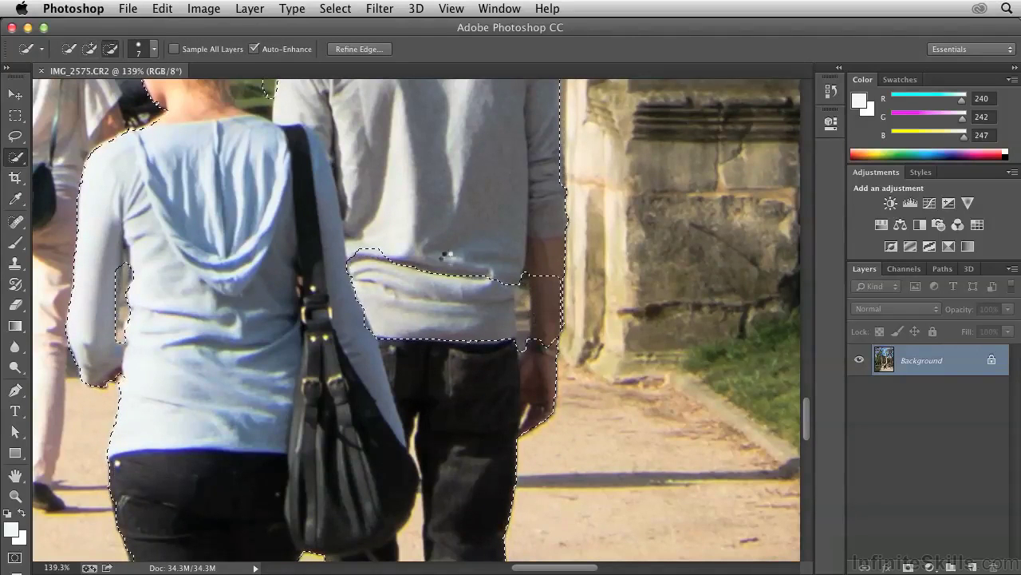
Add the man's lower shirt and forearm back to the selection at brush size 10, leaving the gap between them unselected.
key("bracketright")
key("bracketright")
key("bracketright")
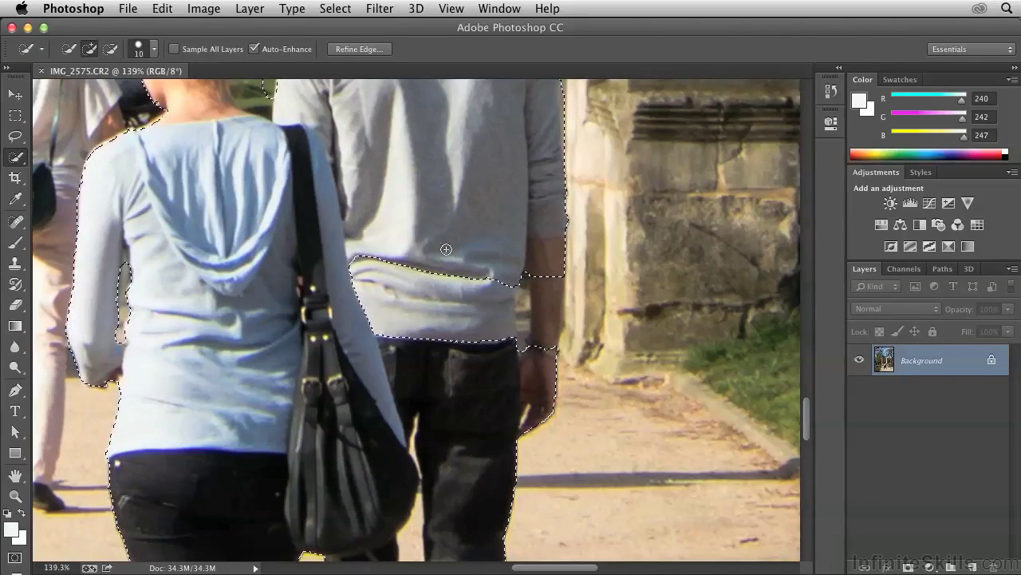
mouse_move(357, 241)
left_mouse_down()
mouse_move(403, 348)
mouse_move(395, 256)
mouse_move(428, 271)
mouse_move(420, 330)
mouse_move(431, 347)
mouse_move(469, 275)
mouse_move(500, 277)
mouse_move(508, 304)
left_mouse_up()
left_click_drag(545, 261, 547, 284)
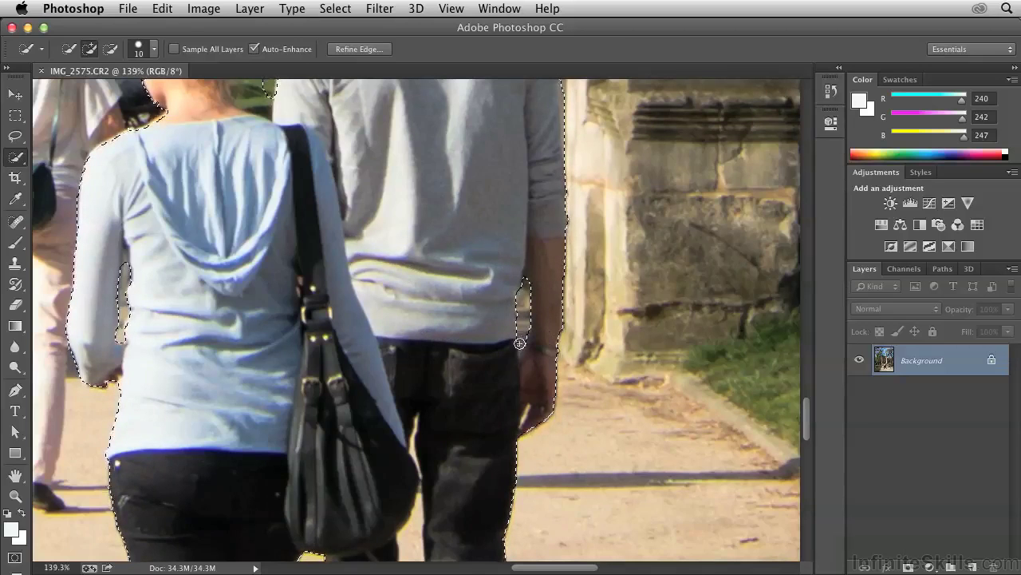
Add the man's white front shoe to the selection and subtract the shadow beside the woman's shoe at brush size 10.
left_click_drag(455, 434, 498, 136)
left_click_drag(467, 365, 472, 274)
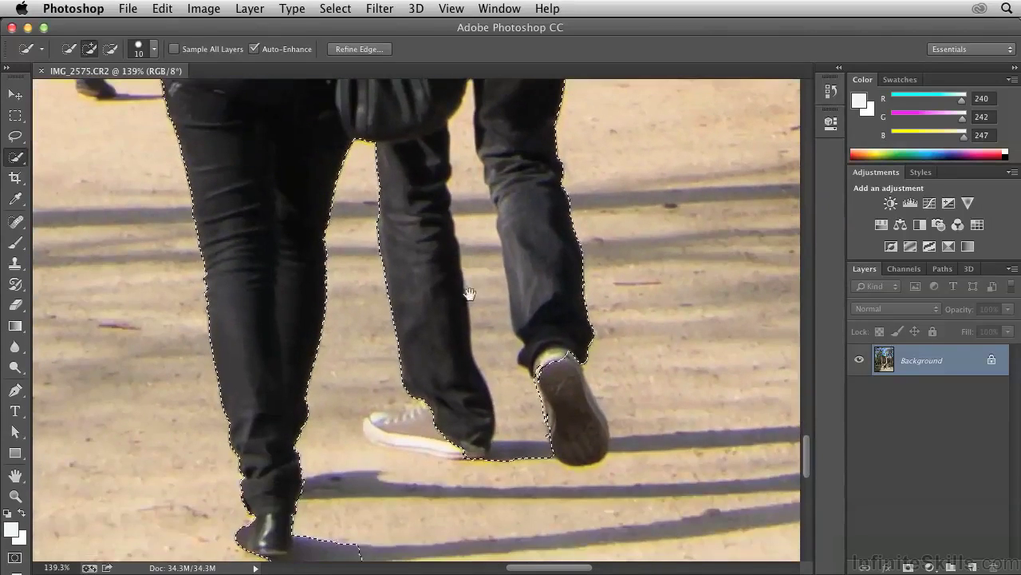
left_click_drag(399, 466, 414, 423)
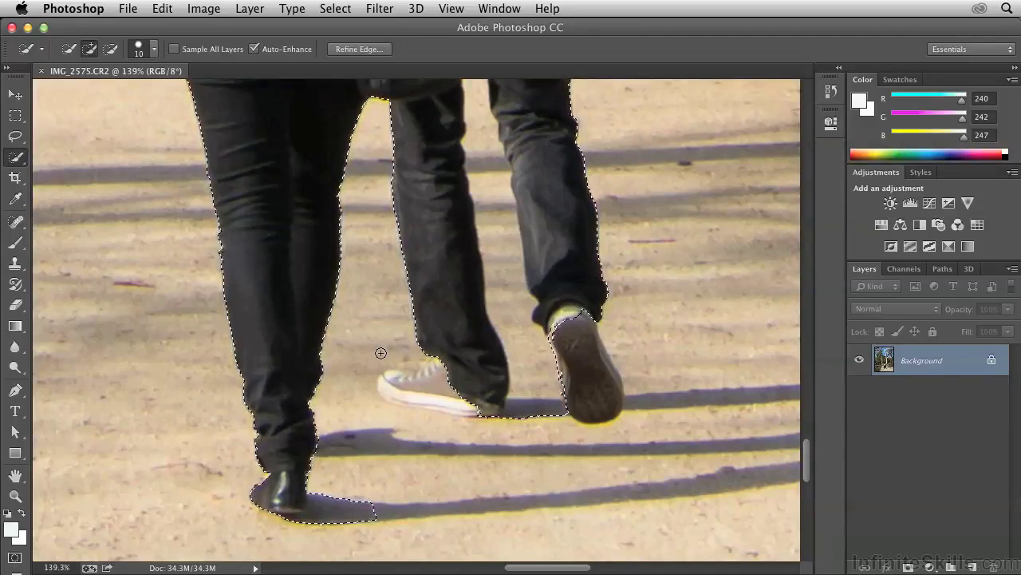
key("alt")
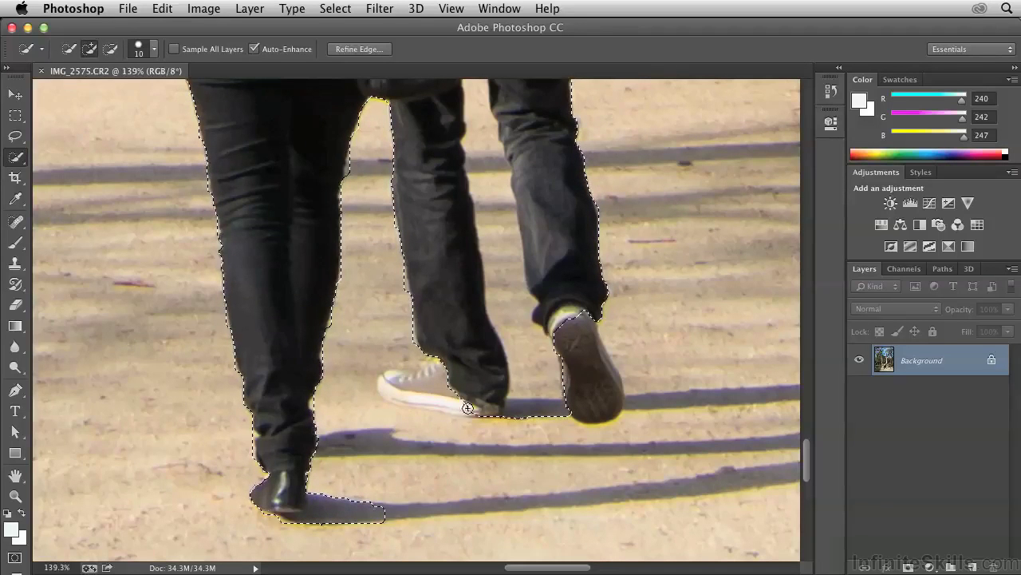
left_click_drag(410, 397, 385, 382)
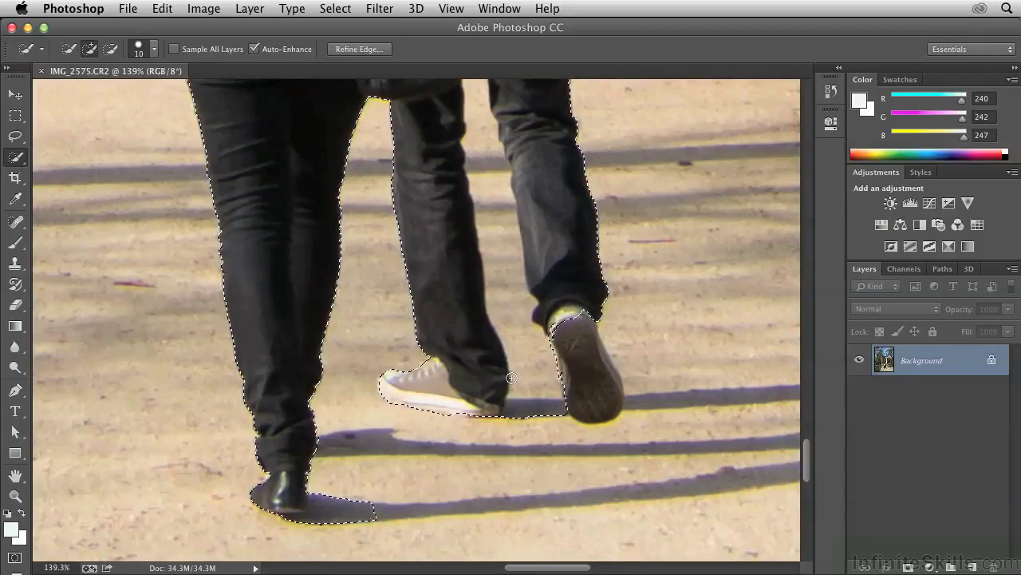
key("alt")
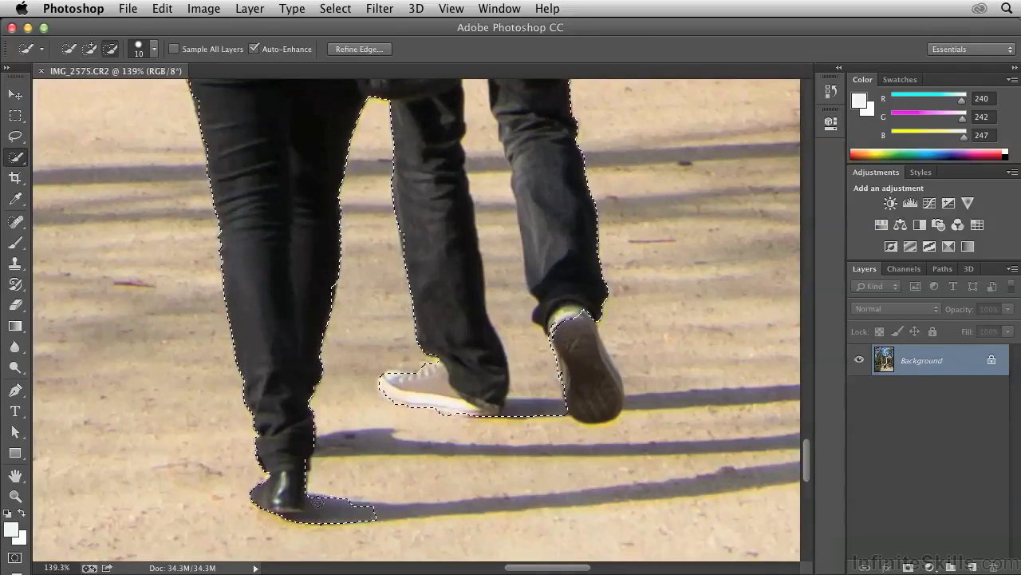
key("alt")
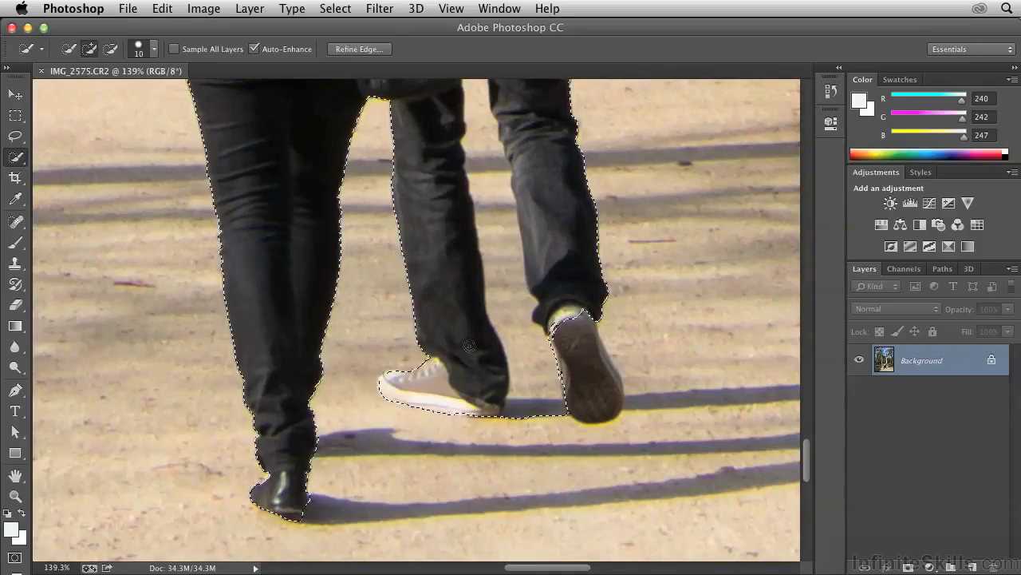
Subtract the ground between the man's legs and add his raised rear shoe to the selection at brush size 10.
key("alt")
left_click_drag(546, 390, 534, 338)
left_click_drag(495, 211, 477, 135)
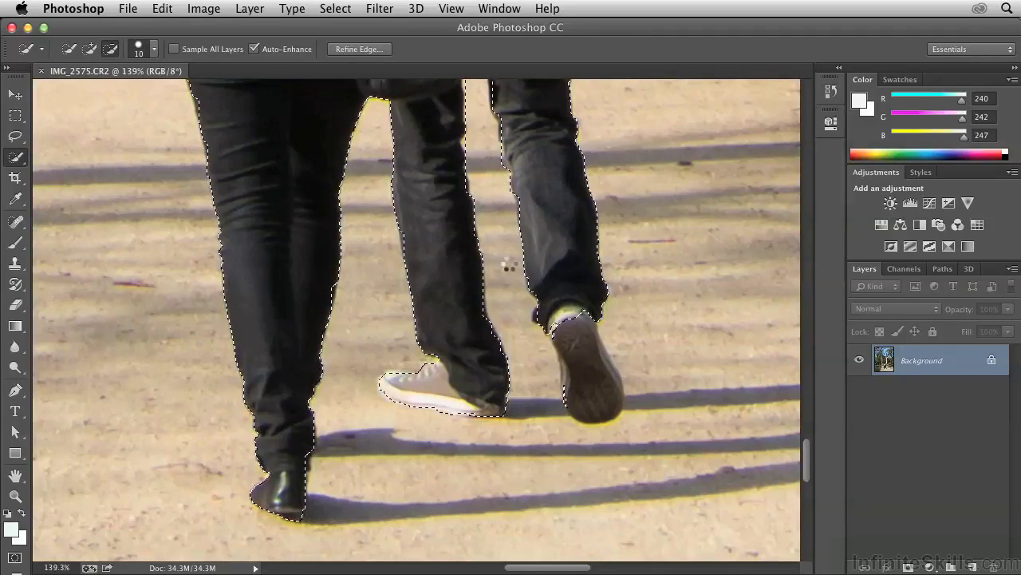
left_click_drag(554, 303, 578, 356)
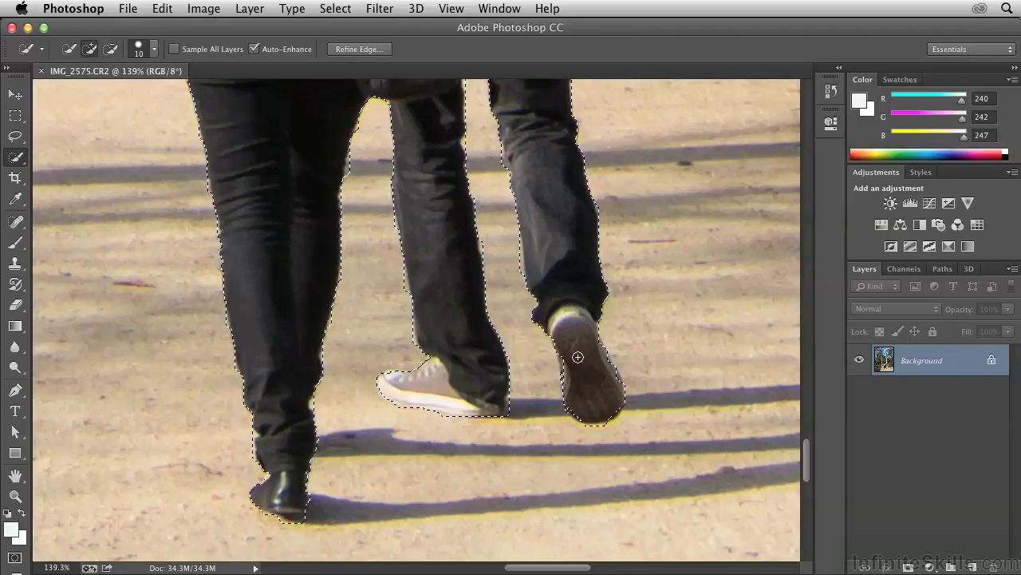
Subtract the narrow strip of ground between the woman's handbag and the man's leg at brush size 2.
left_click_drag(466, 148, 479, 435)
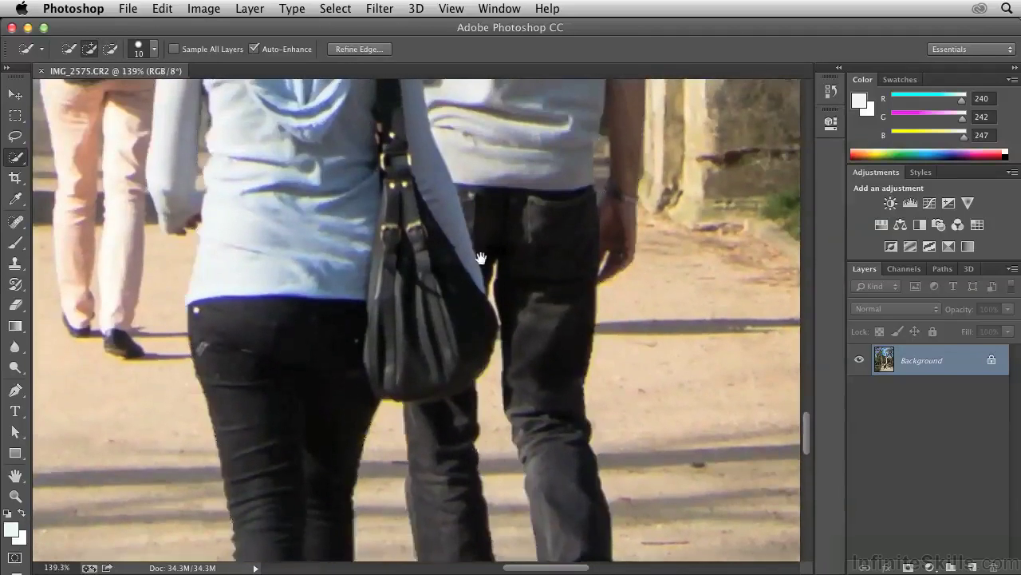
left_click_drag(482, 242, 474, 300)
key("z")
left_click_drag(543, 345, 582, 347)
key("w")
key("bracketleft")
key("bracketleft")
key("bracketleft")
key("bracketleft")
key("bracketleft")
key("bracketleft")
key("bracketleft")
key("bracketleft")
key("alt")
left_click_drag(446, 308, 443, 330)
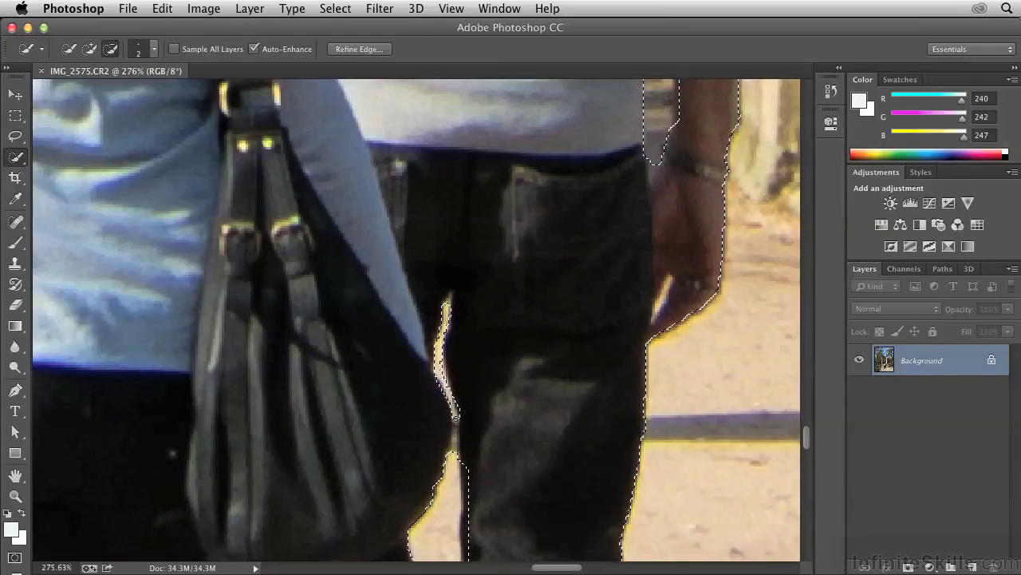
left_click_drag(437, 472, 457, 423)
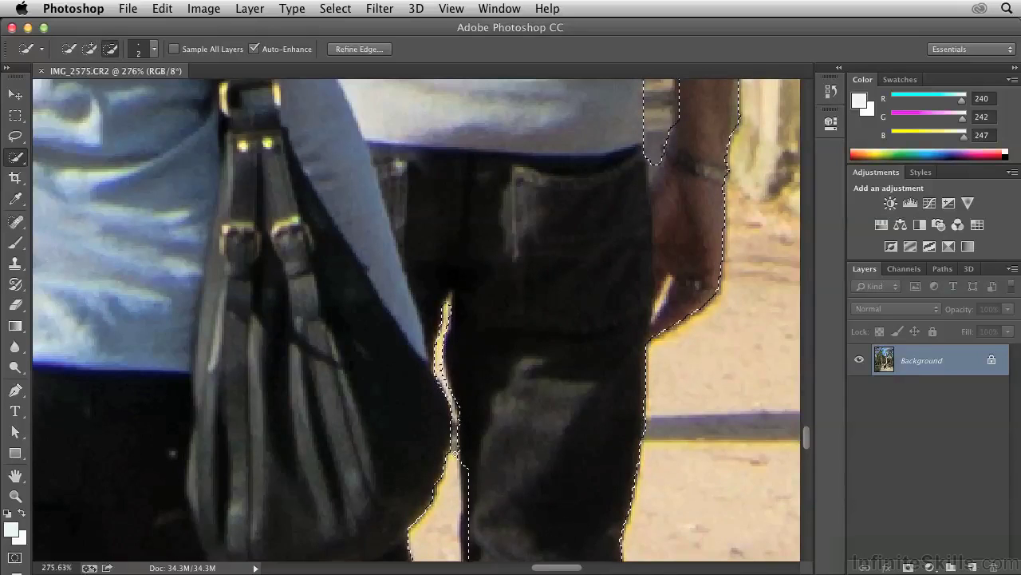
Subtract the tiny background gap between the fingers of the man's right hand at brush size 1.
key("alt")
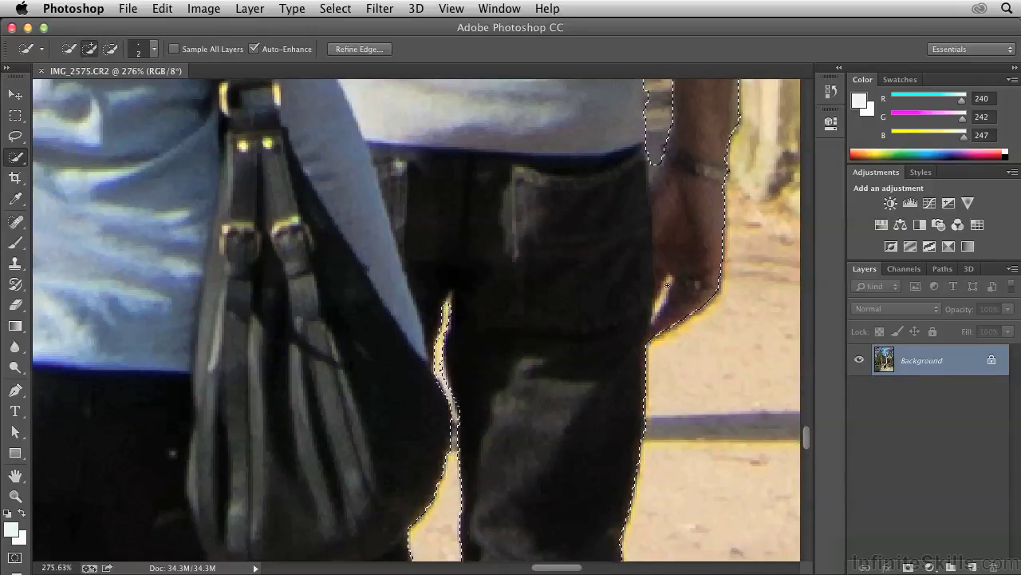
key("alt")
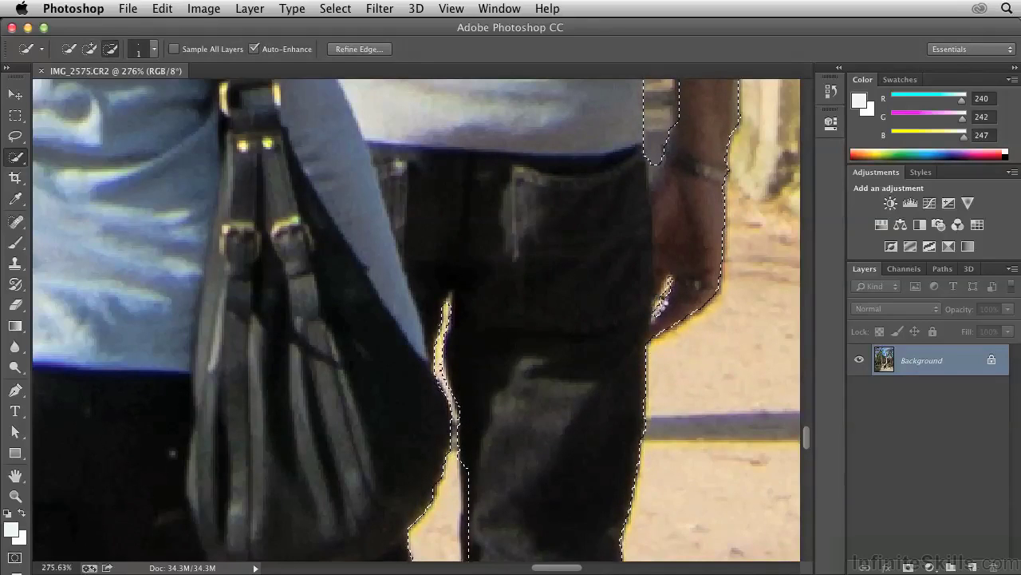
key("alt")
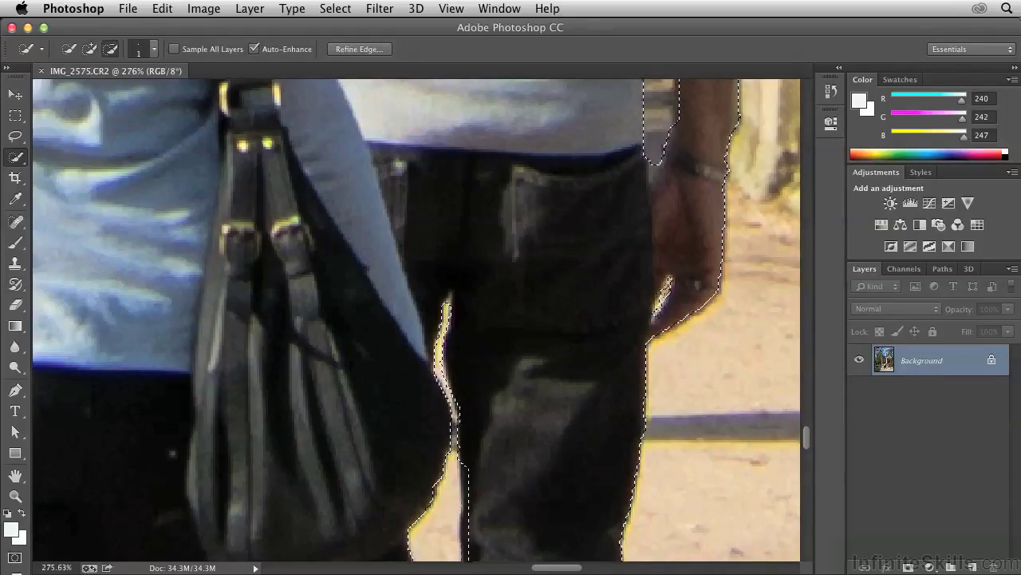
left_click(626, 302, "alt")
key("alt")
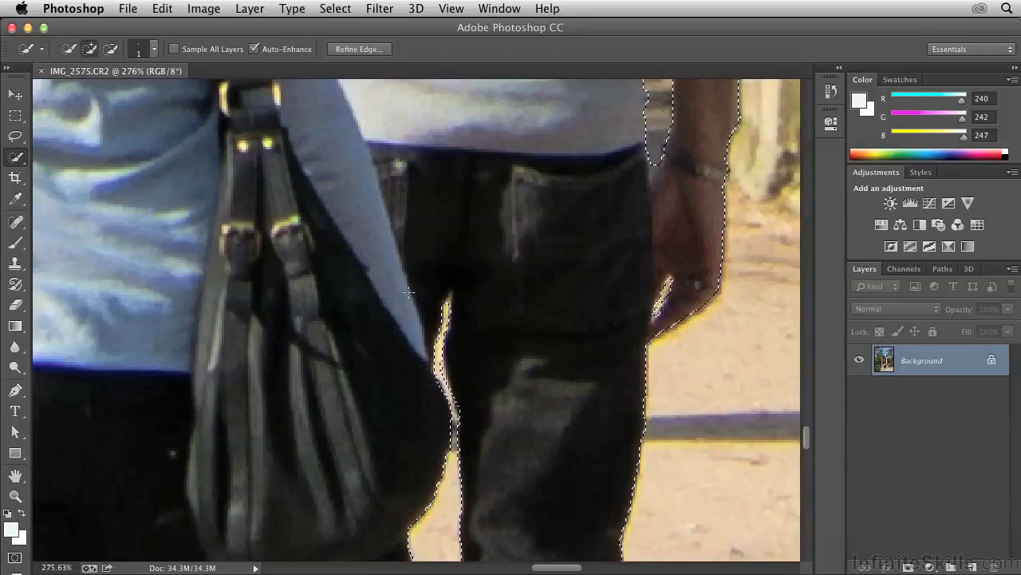
Save the couple's selection as a new channel named People and display the document's channels.
key("z")
left_click_drag(456, 285, 357, 292)
left_click_drag(379, 197, 398, 237)
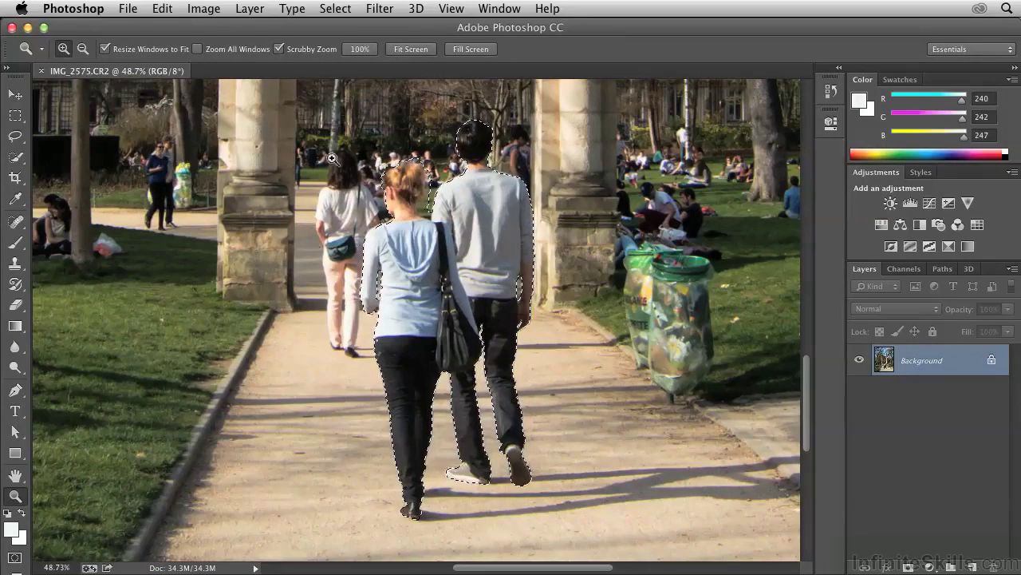
left_click(335, 8)
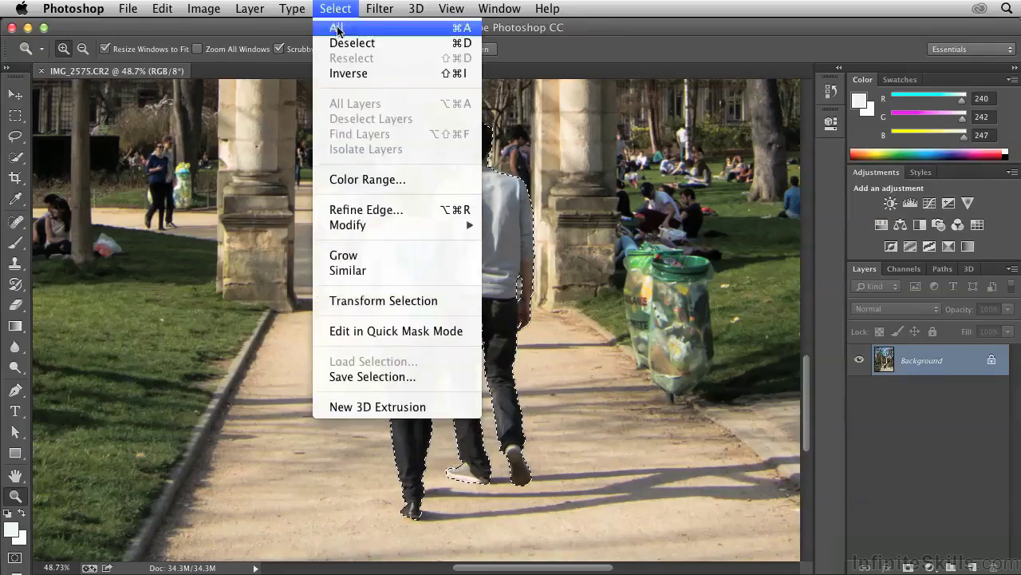
left_click(338, 375)
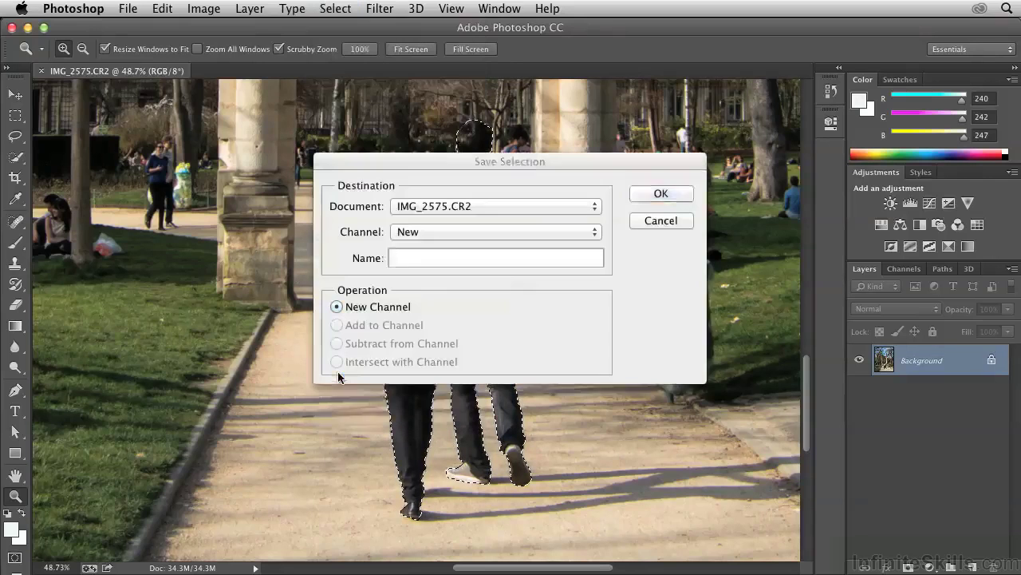
type("People")
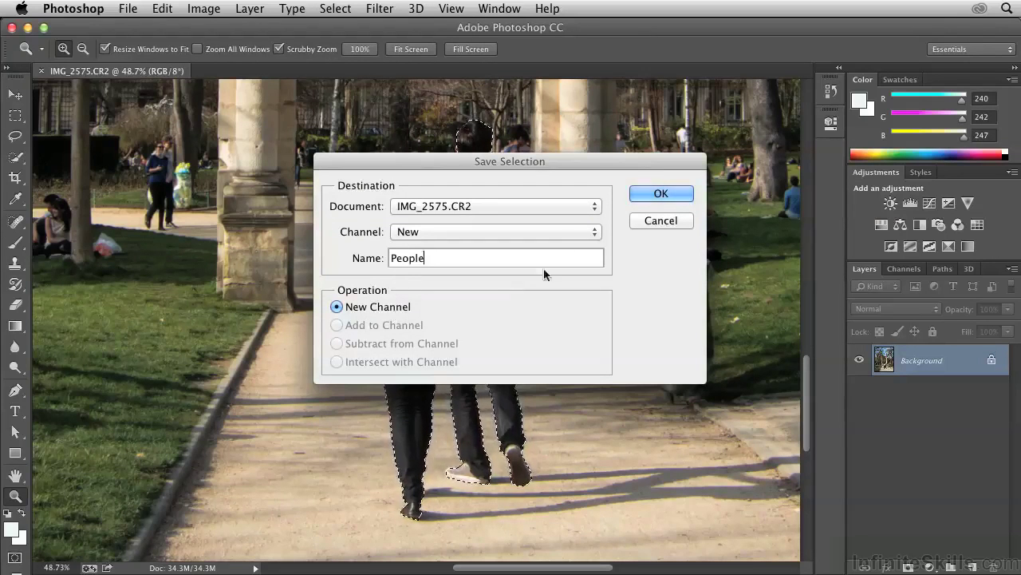
left_click(653, 194)
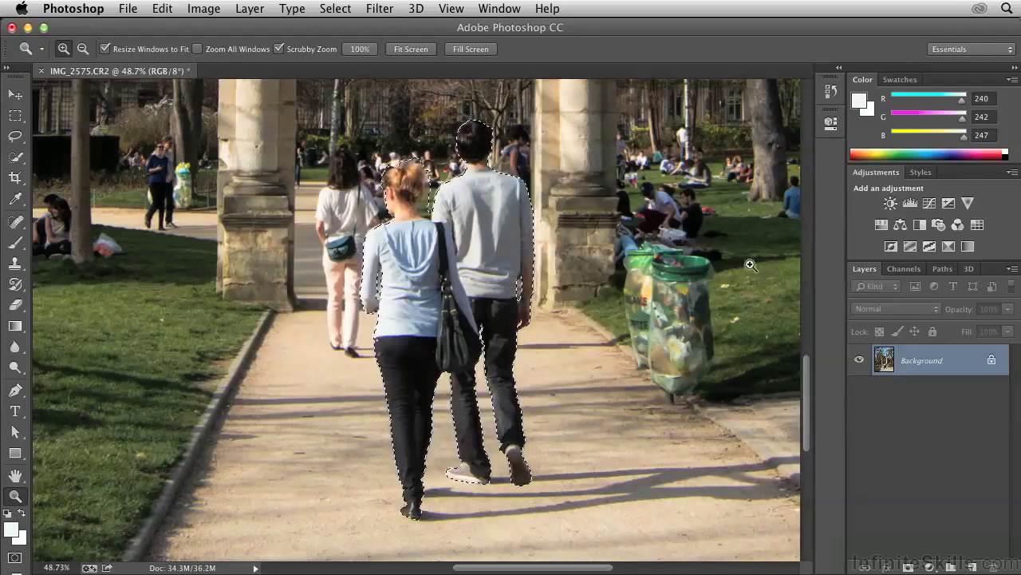
left_click(904, 268)
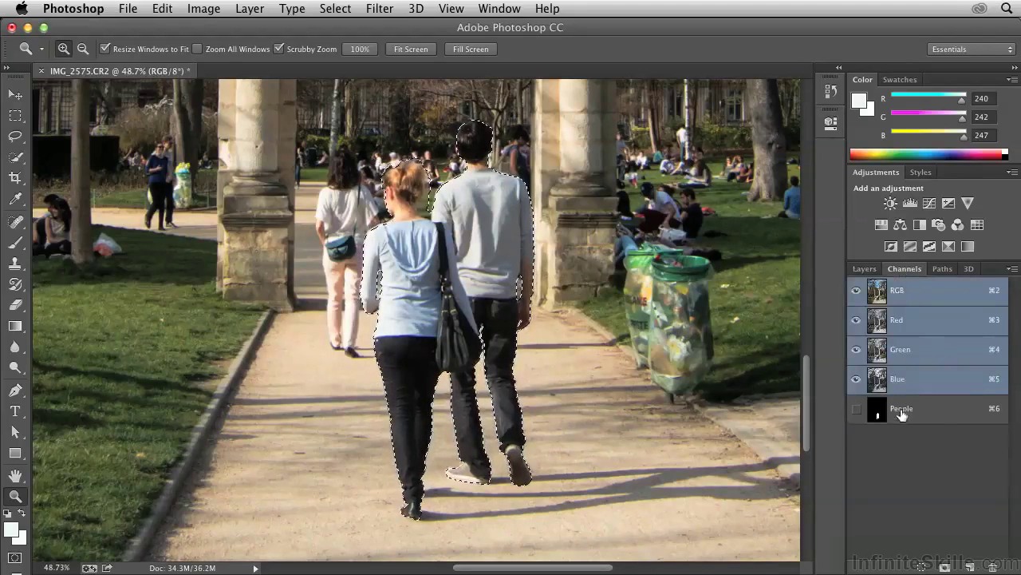